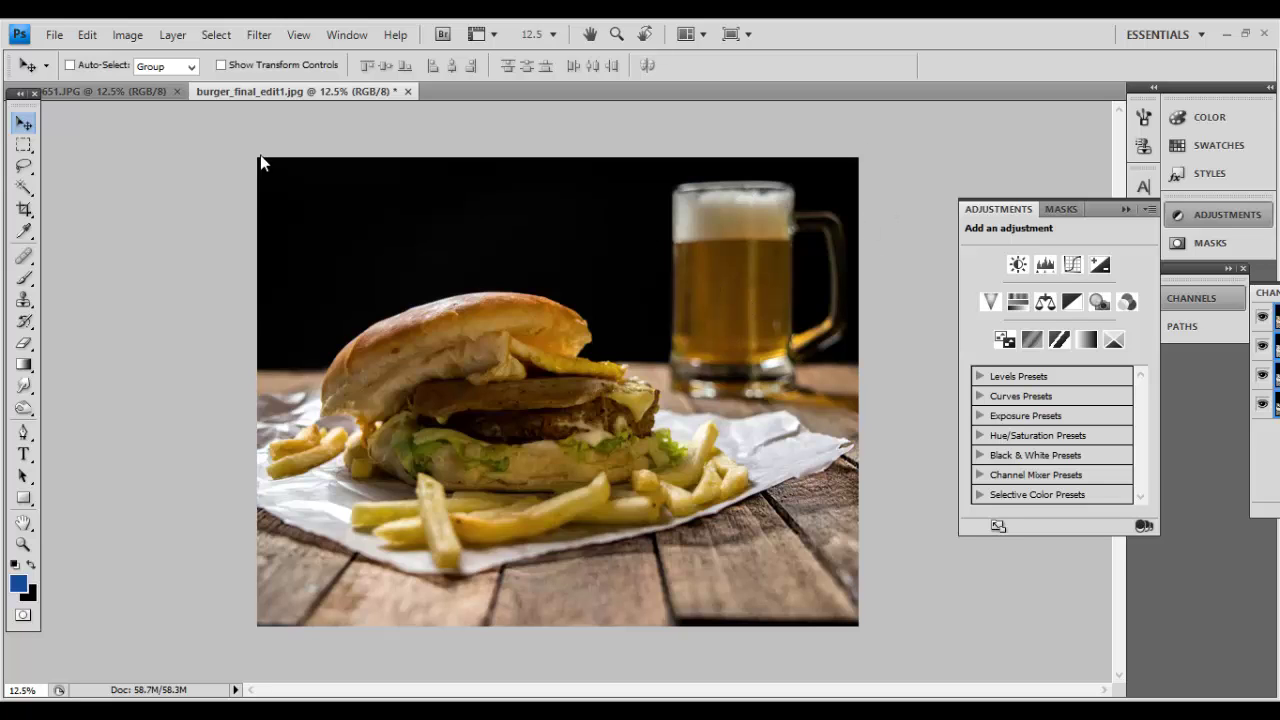
# Step: Create a new 1500 × 1000 px document, Untitled-1, with a transparent background
pyautogui.click(55, 37)
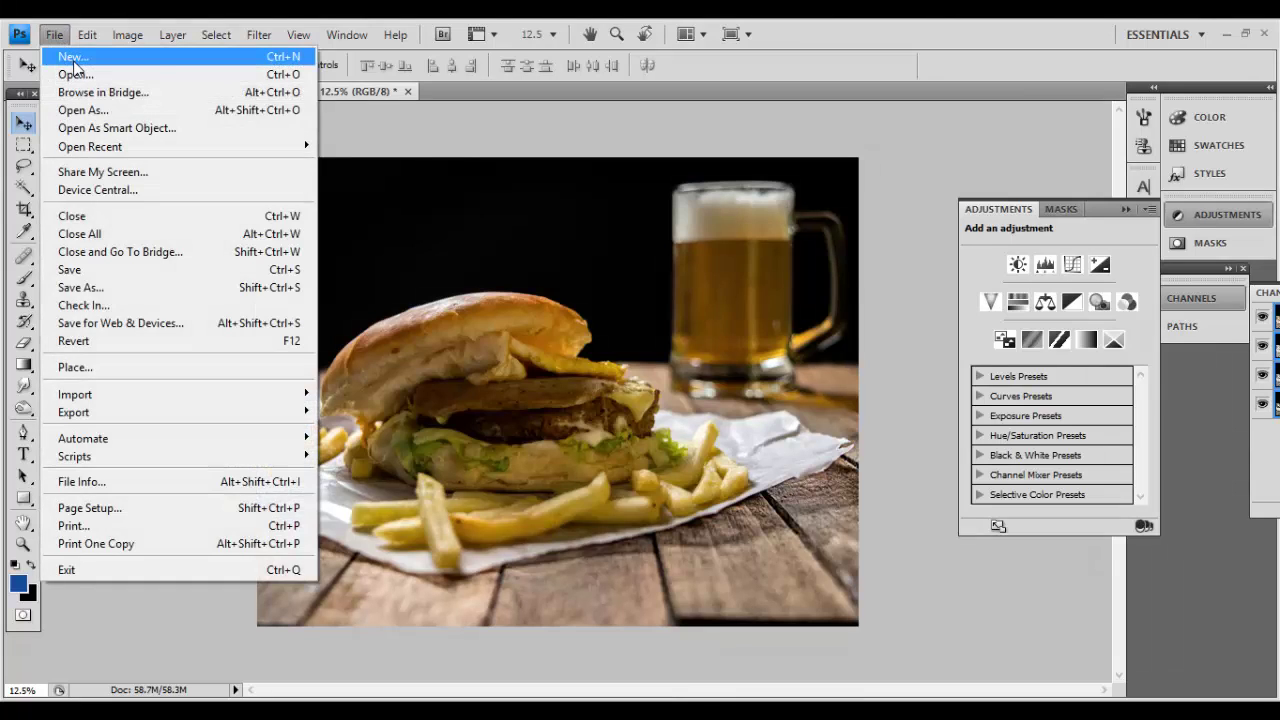
pyautogui.click(73, 62)
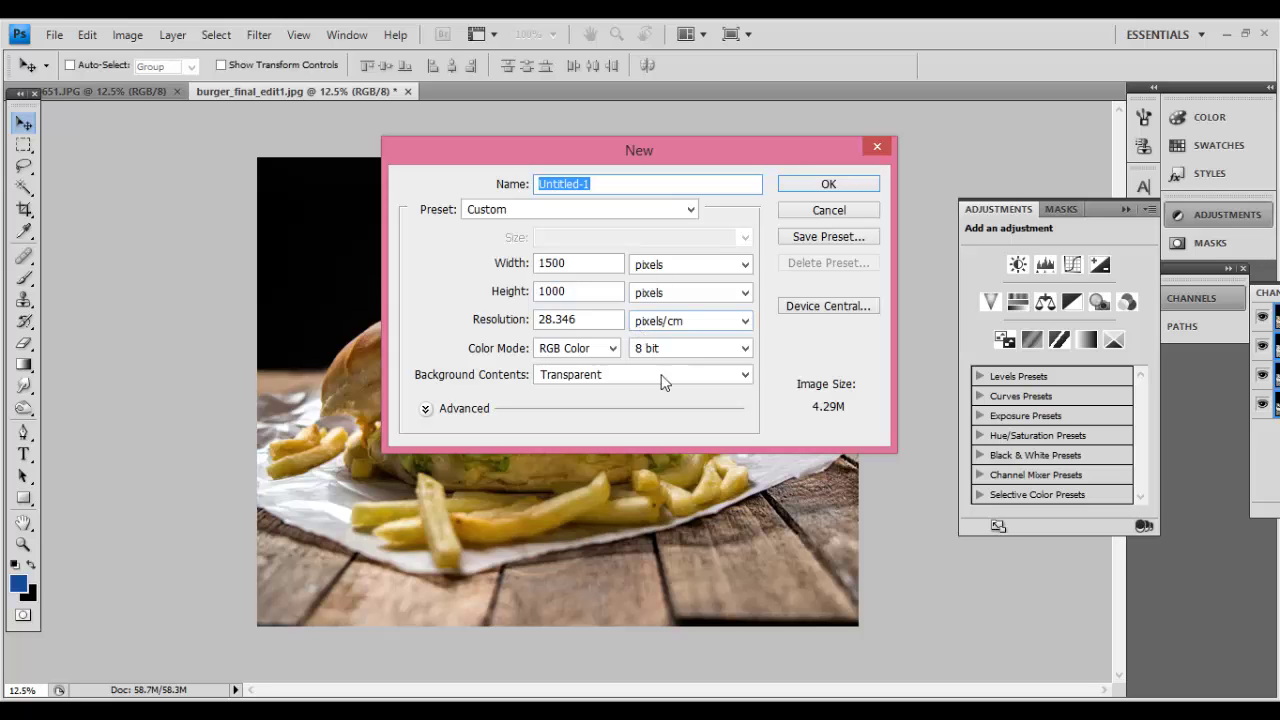
pyautogui.click(719, 377)
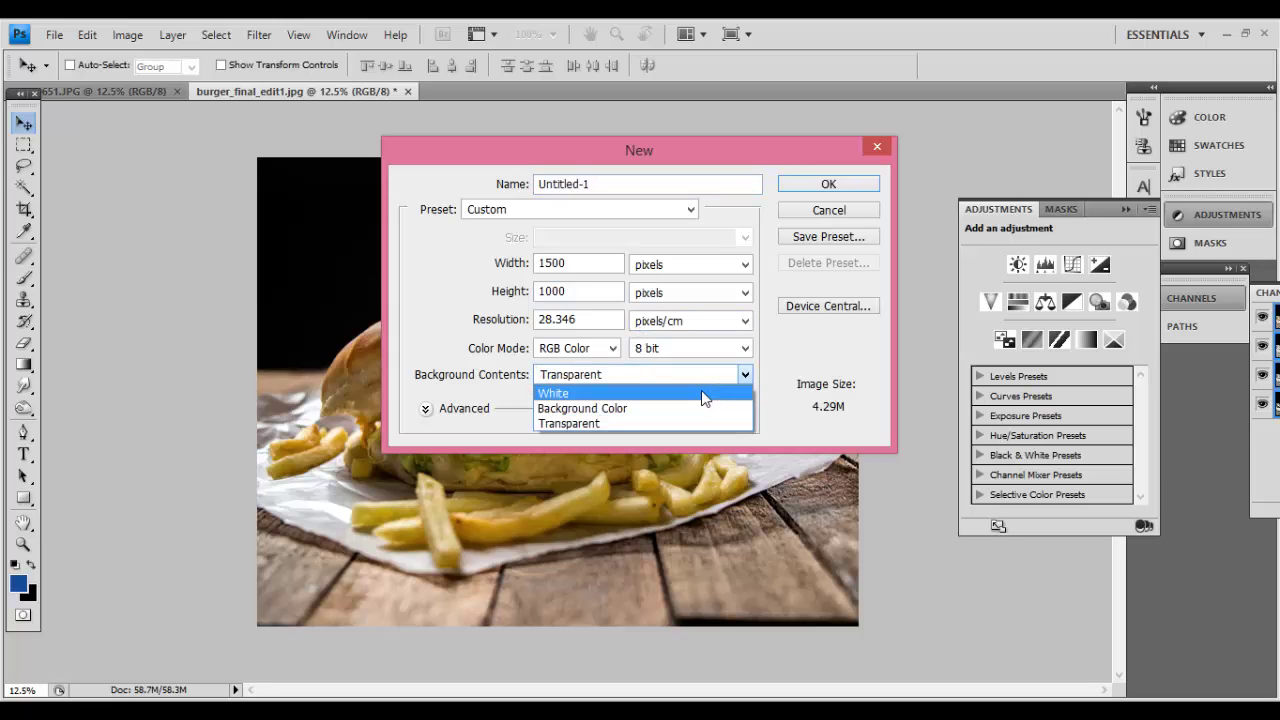
pyautogui.click(587, 396)
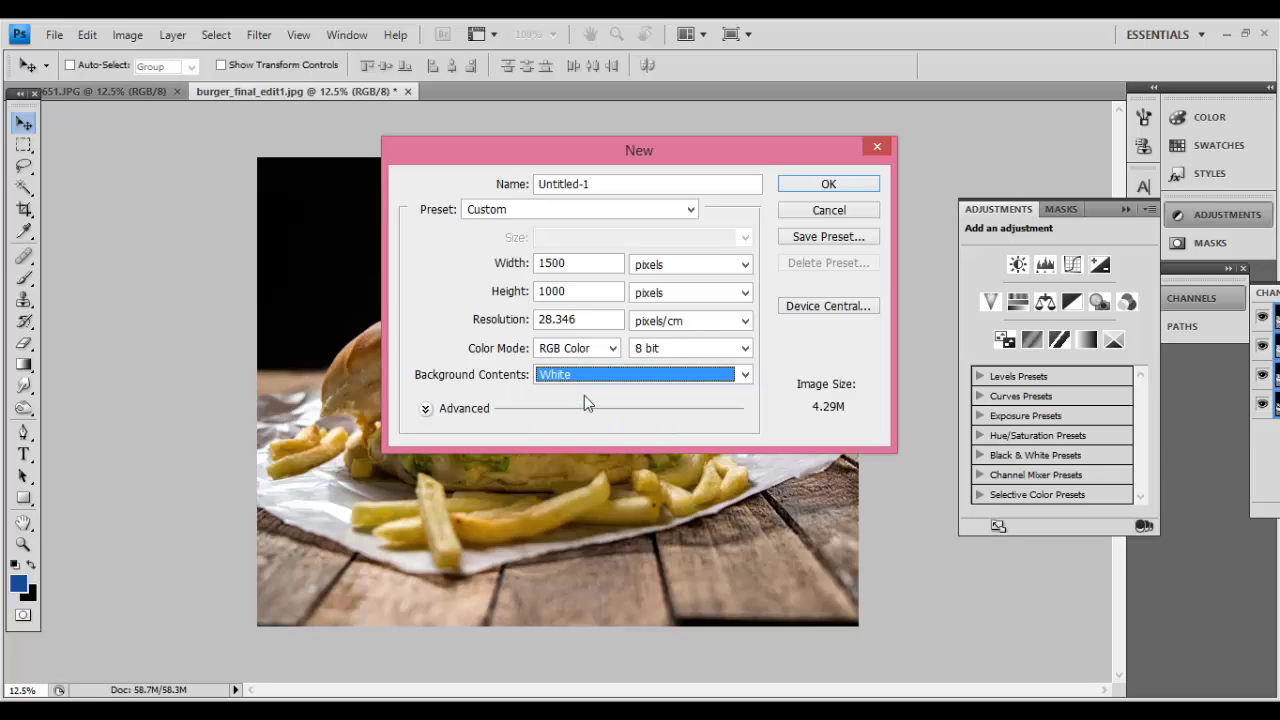
pyautogui.click(745, 376)
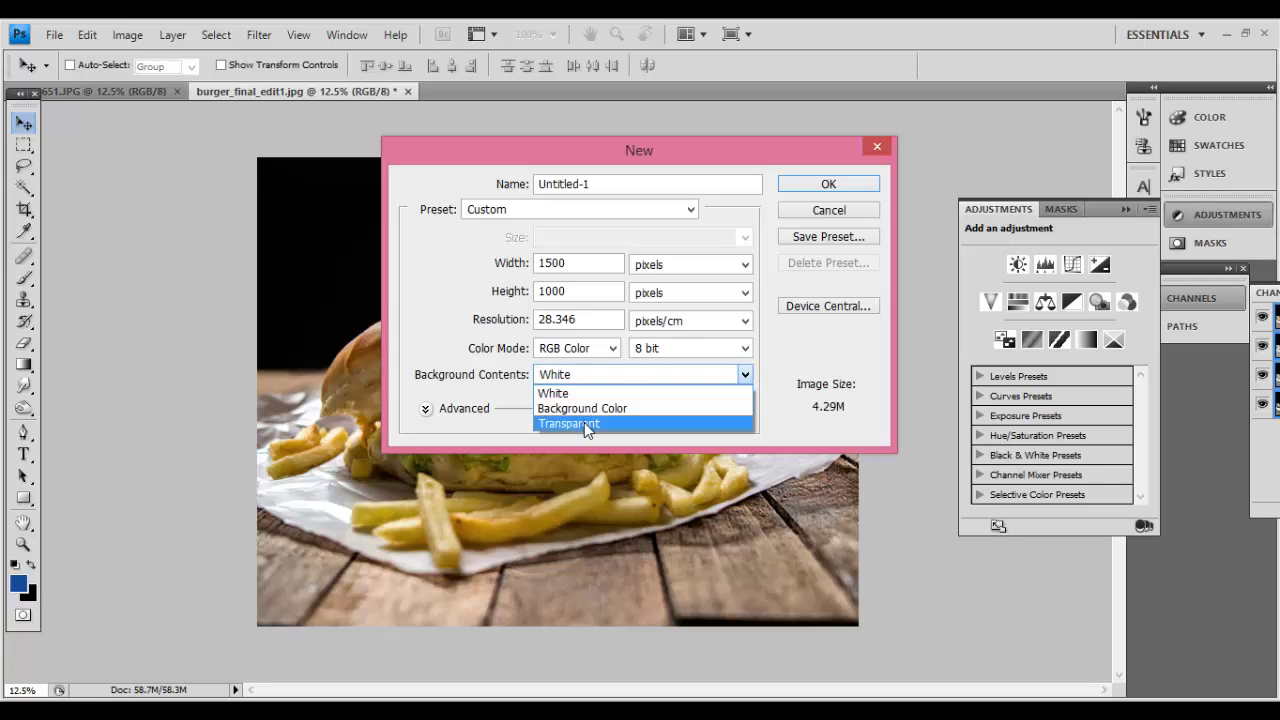
pyautogui.click(586, 427)
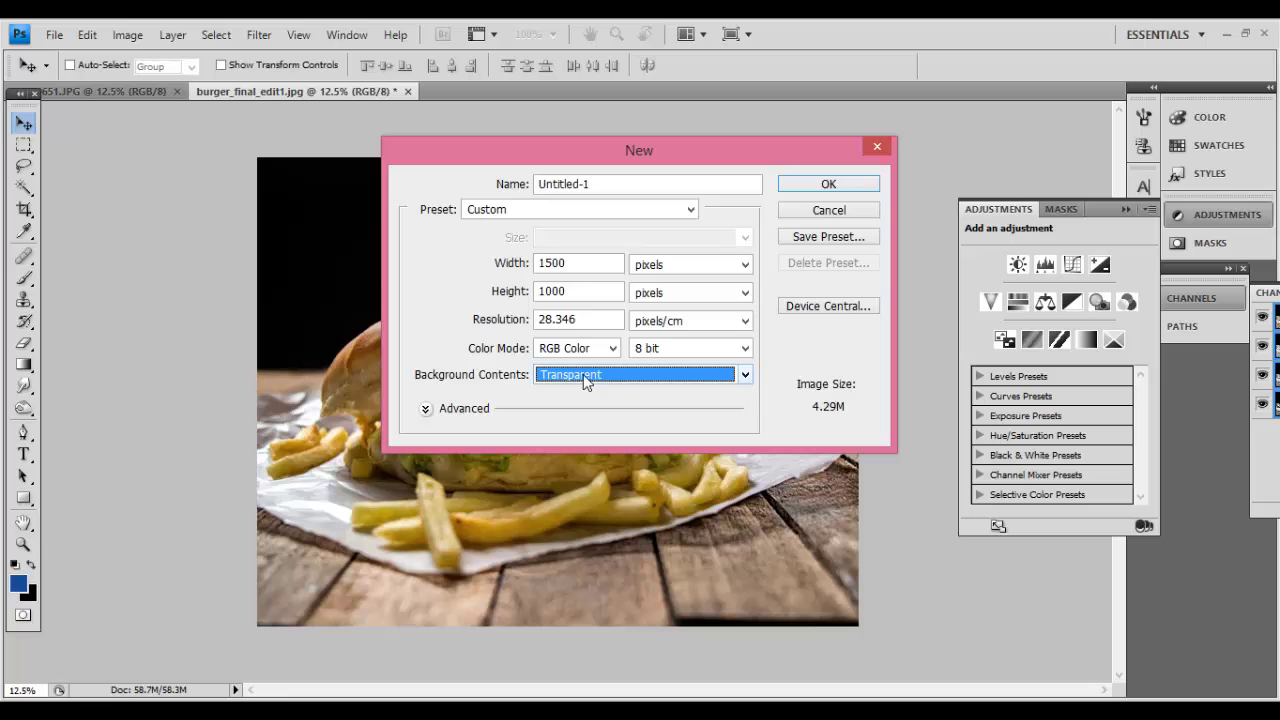
pyautogui.click(830, 185)
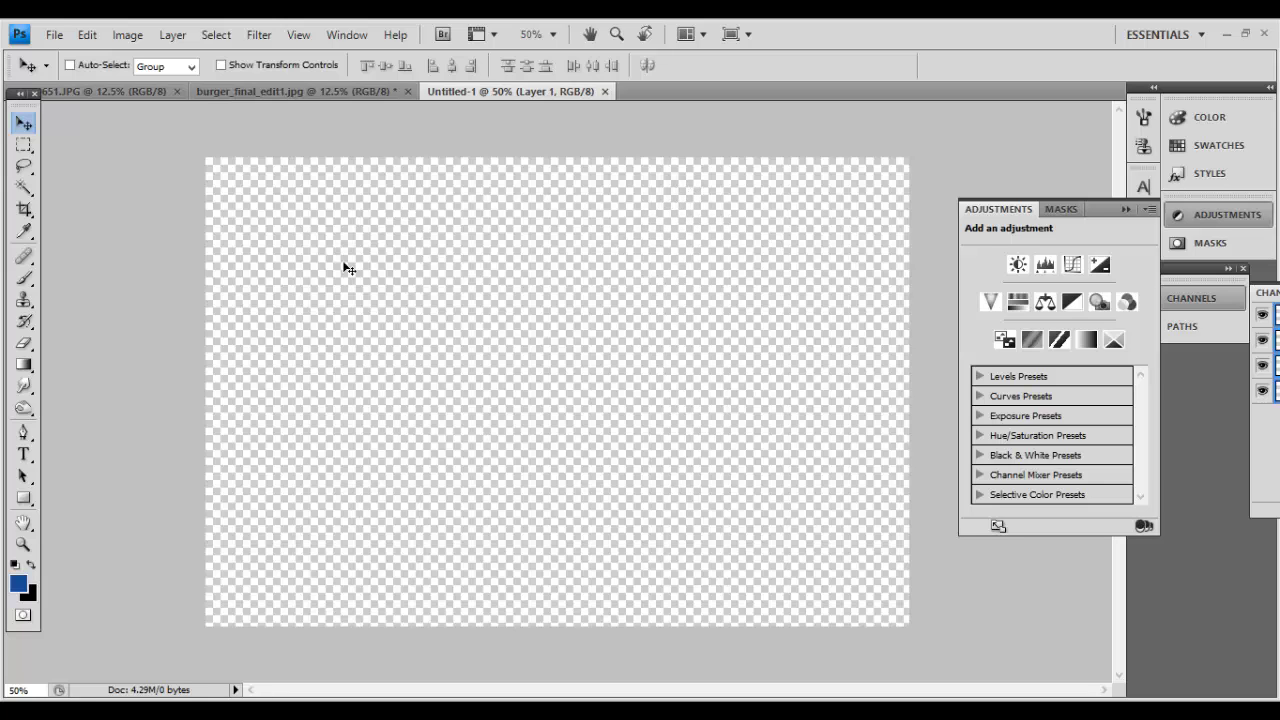
# Step: Create a white-background 1500 × 1000 document, Untitled-2, then go back to Untitled-1
pyautogui.click(54, 34)
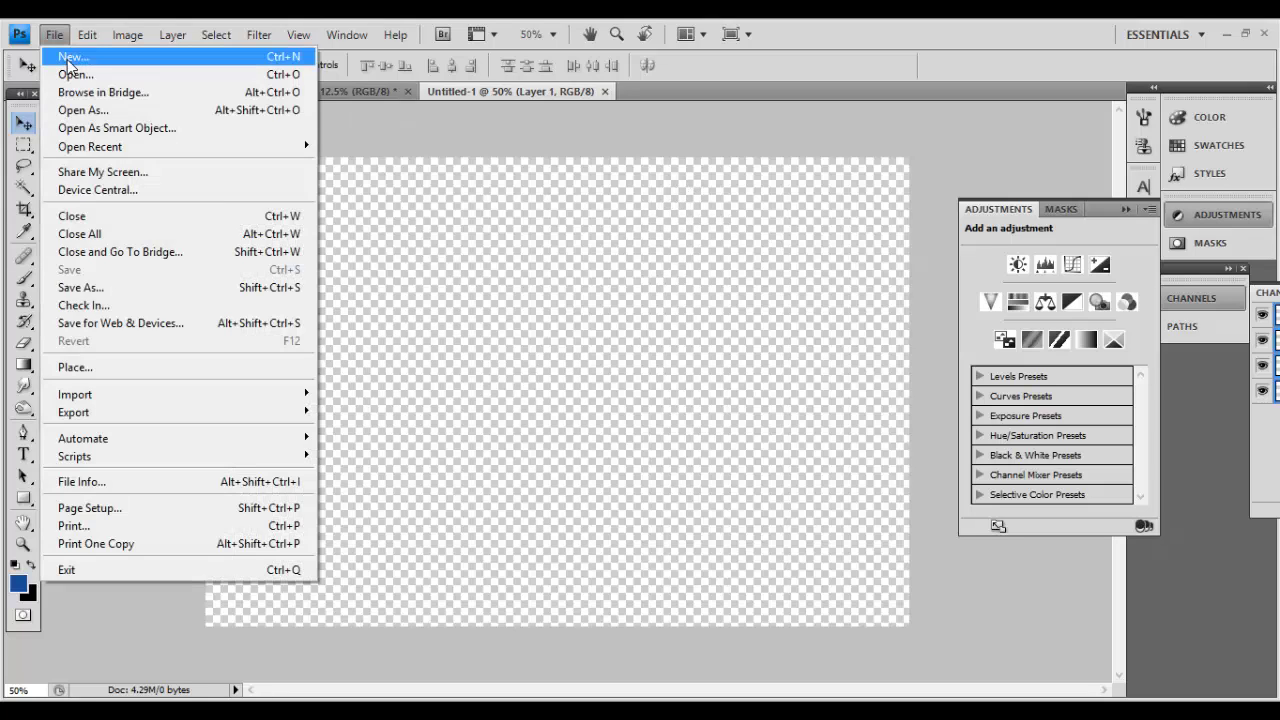
pyautogui.click(105, 51)
pyautogui.click(576, 374)
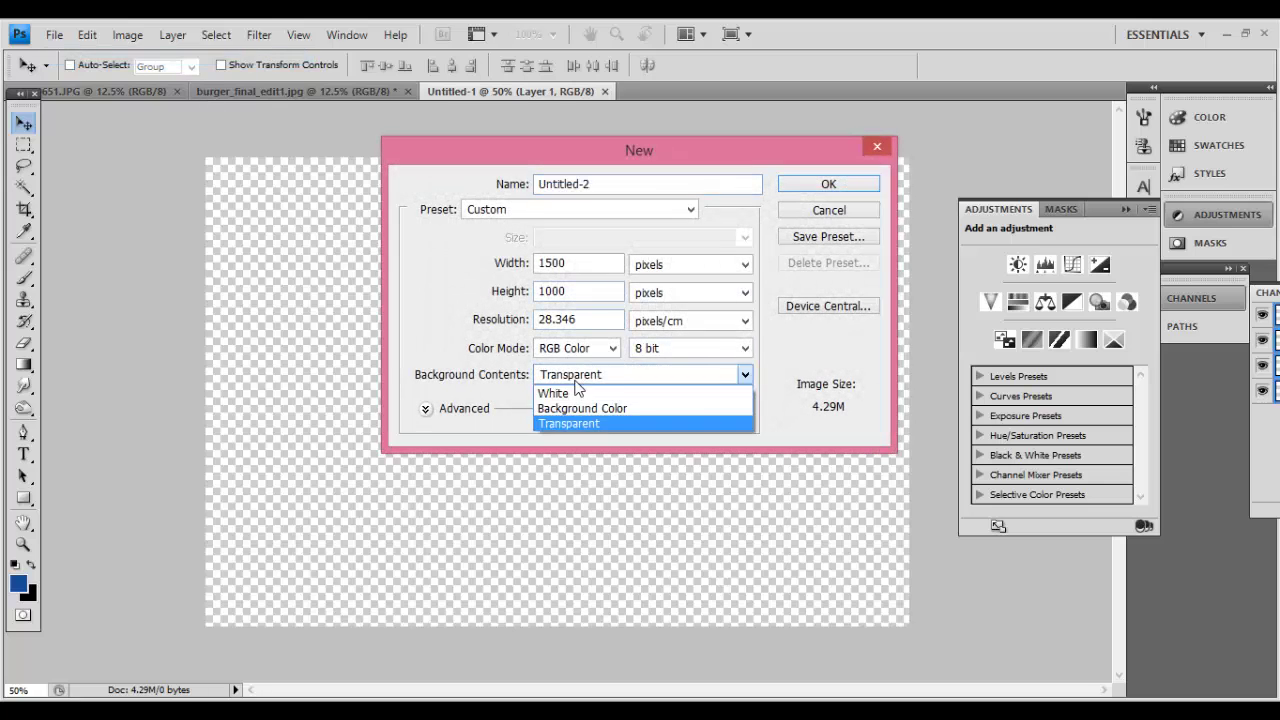
pyautogui.click(576, 391)
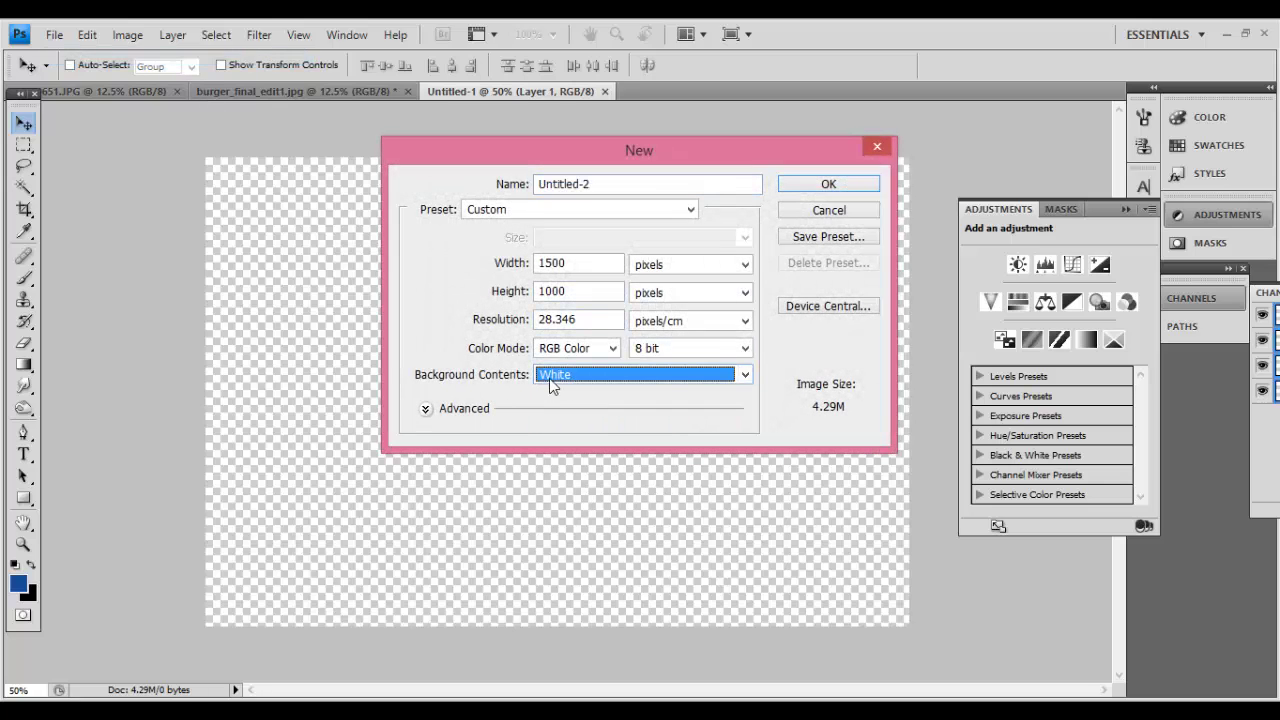
pyautogui.click(822, 186)
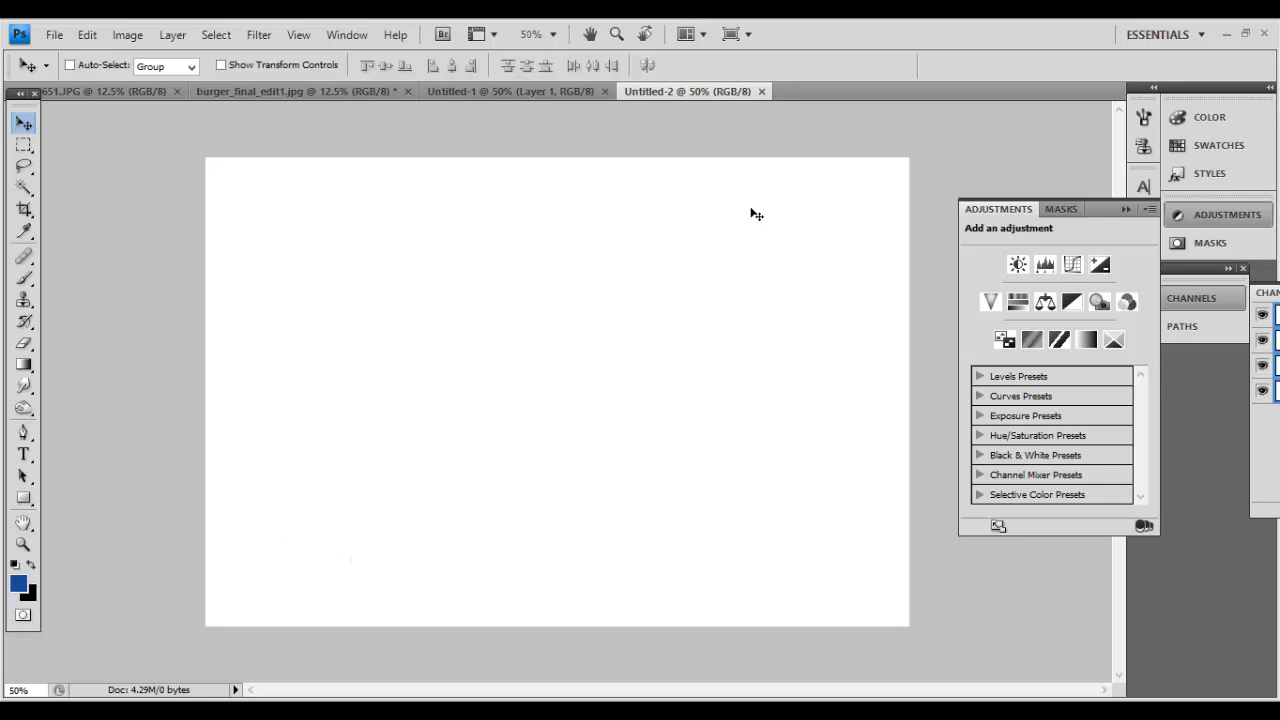
pyautogui.click(530, 91)
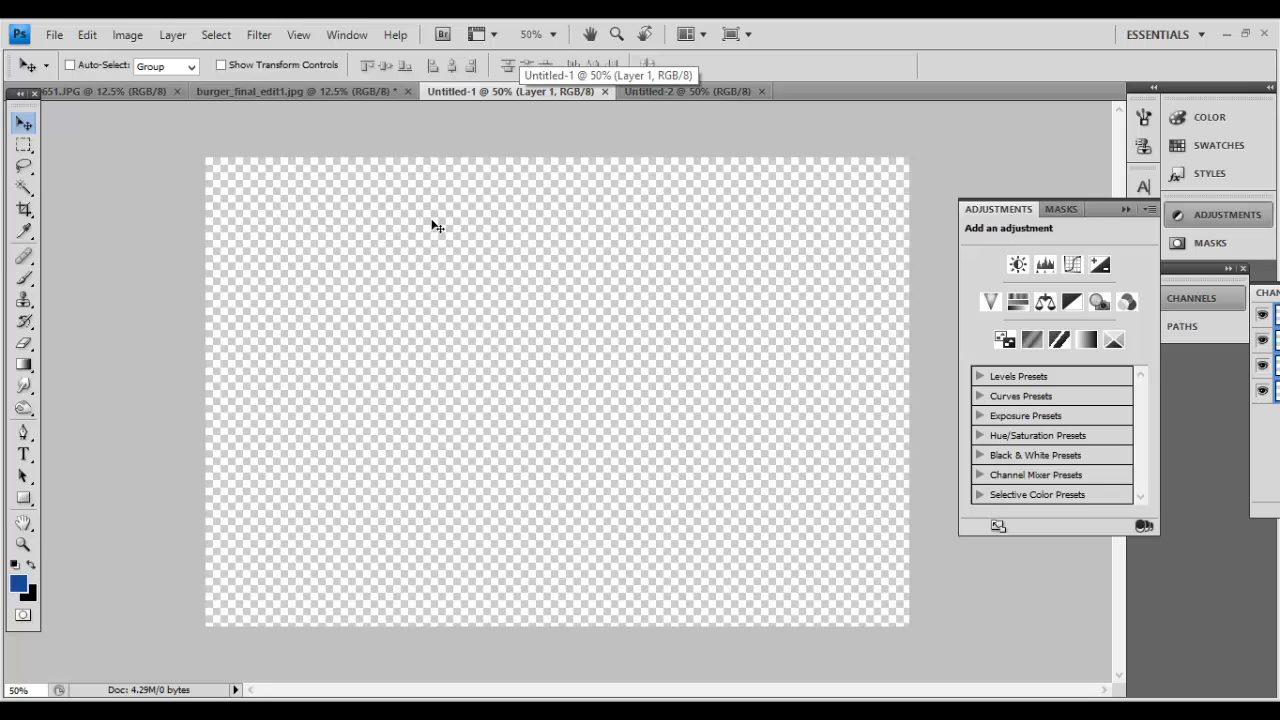
pyautogui.click(24, 456)
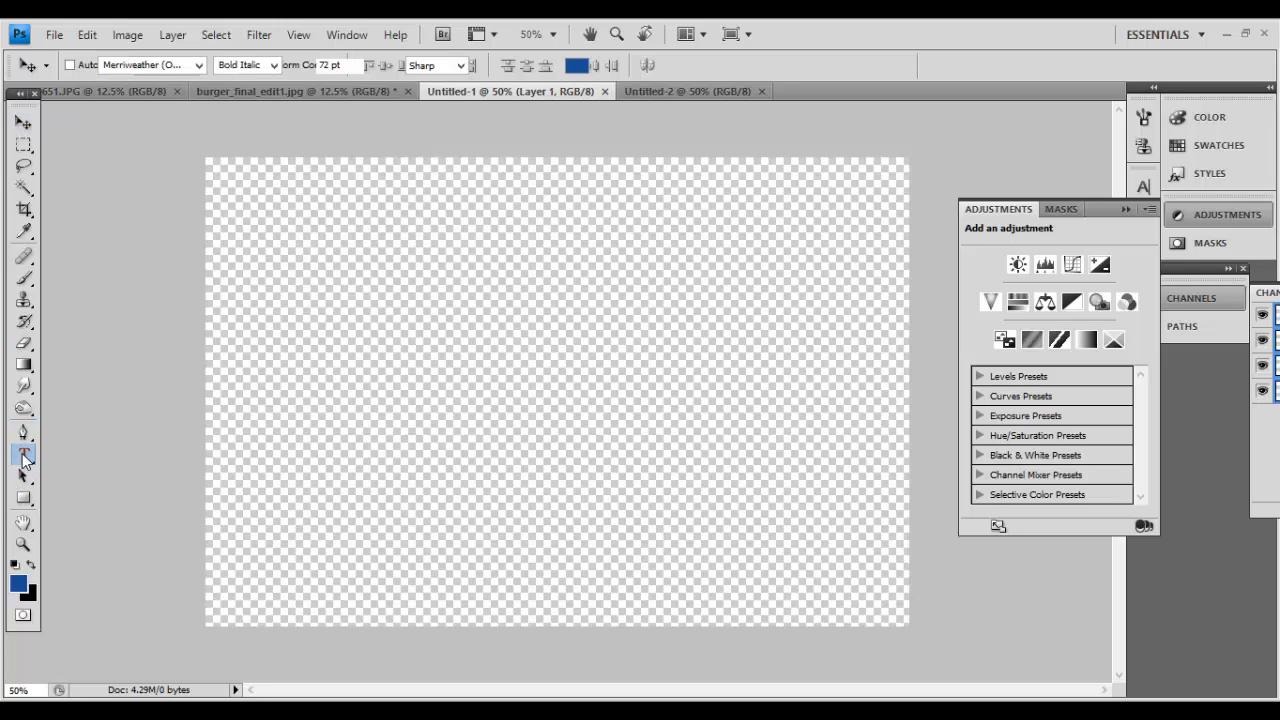
pyautogui.moveTo(287, 243); pyautogui.dragTo(859, 519)
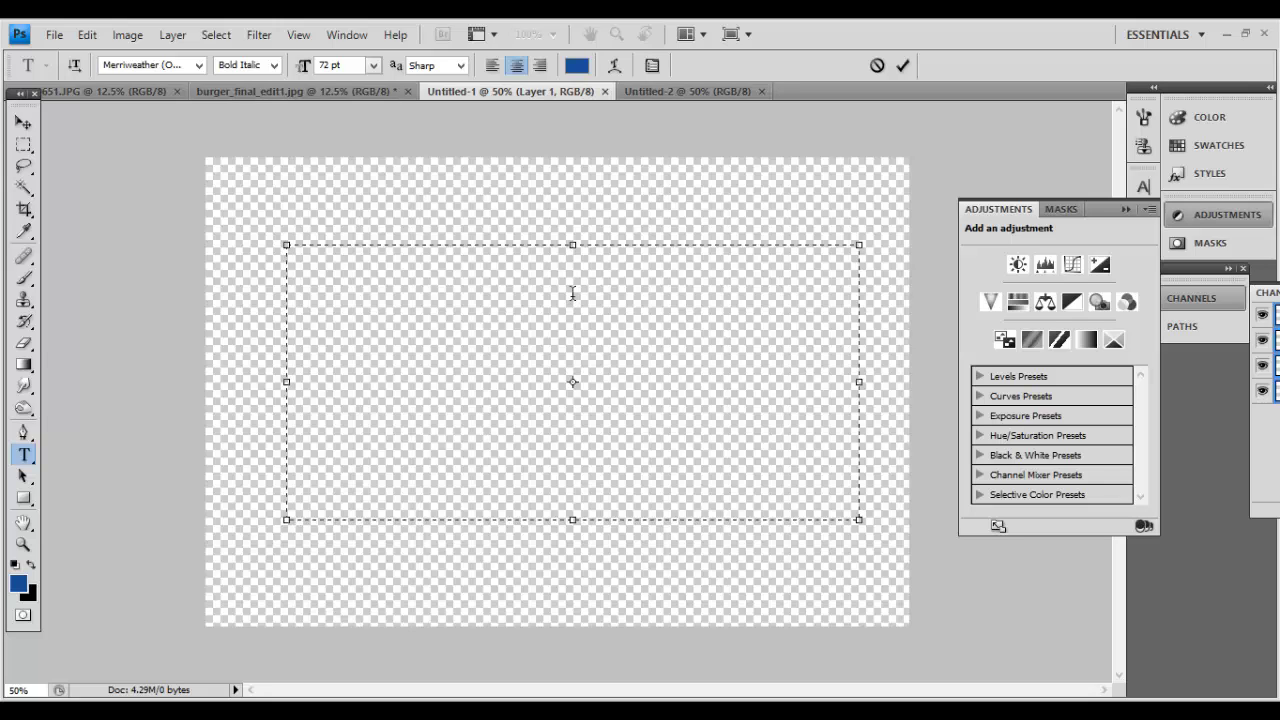
pyautogui.write('Kush SHar')
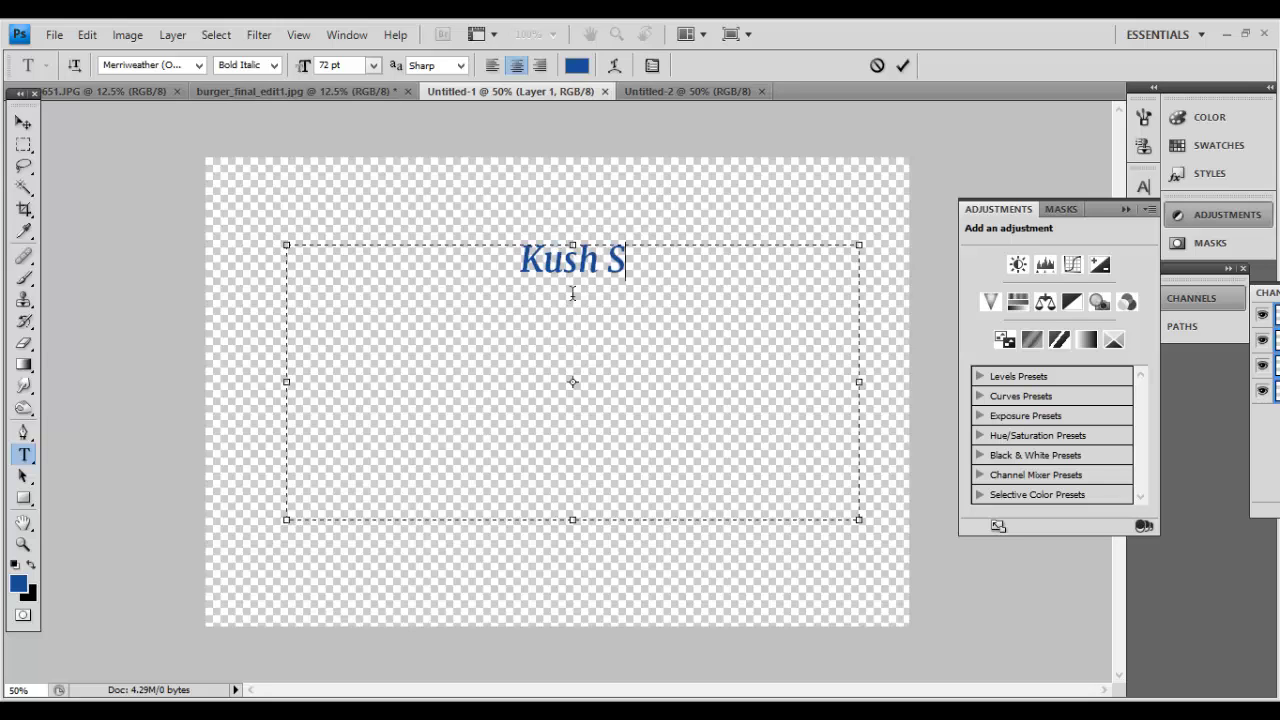
pyautogui.press('BackSpace')
pyautogui.press('BackSpace')
pyautogui.press('BackSpace')
pyautogui.write('h')
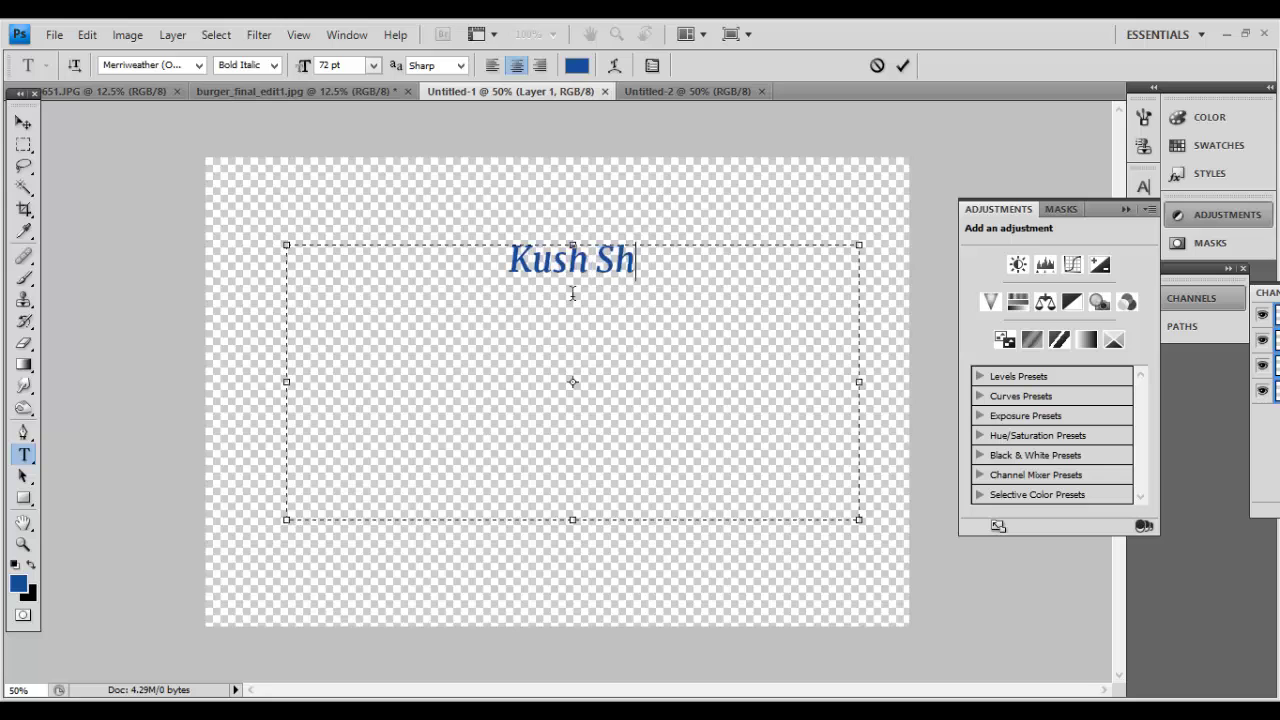
pyautogui.write('arma Ph')
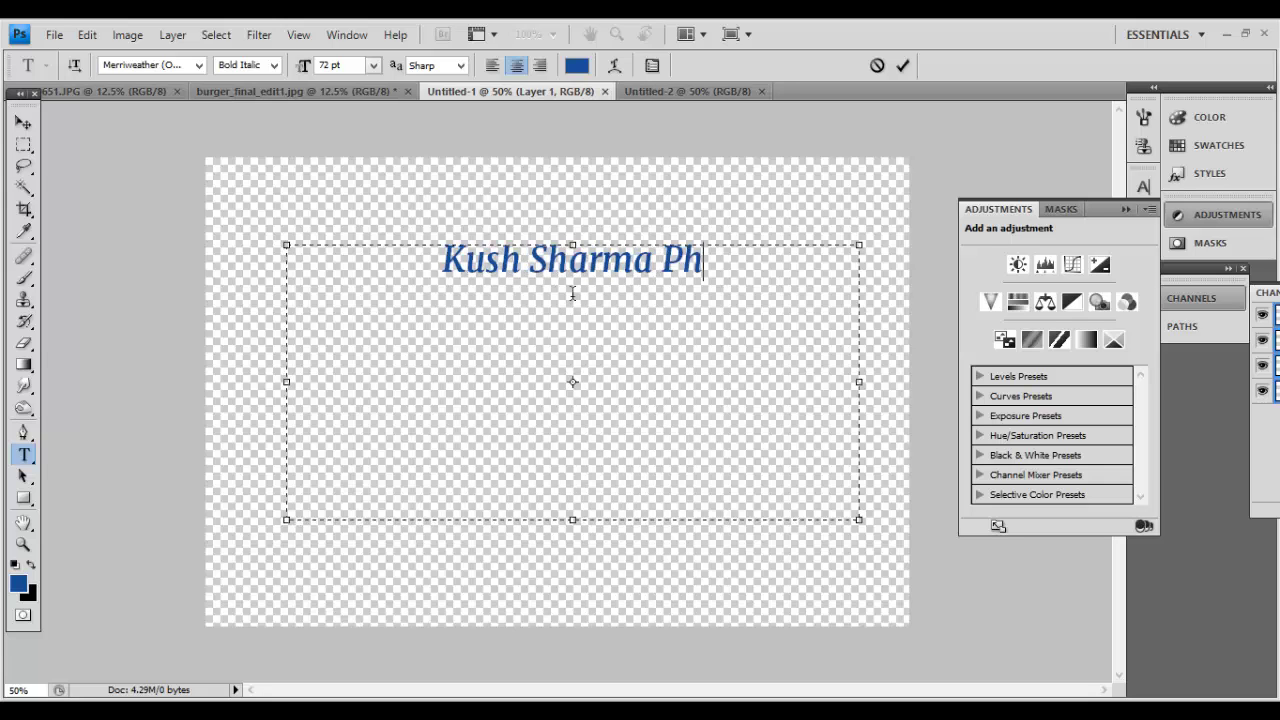
pyautogui.write('otography')
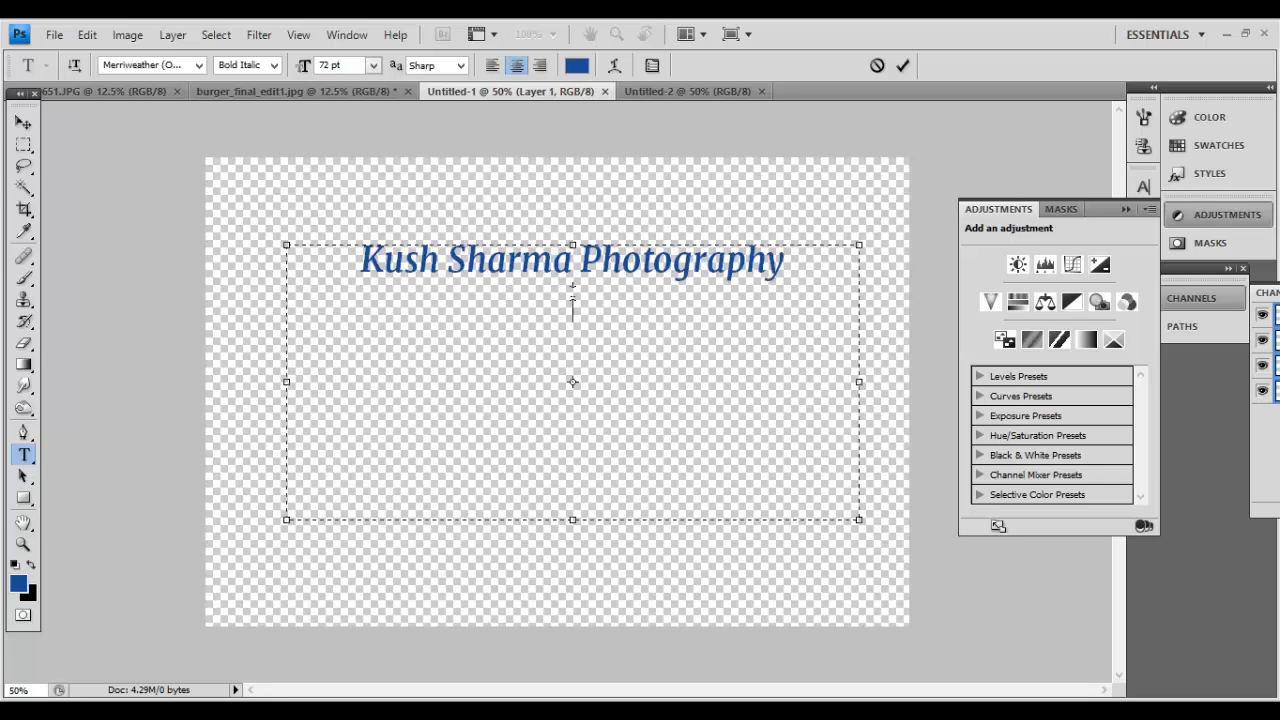
pyautogui.press('Return')
pyautogui.write('www.')
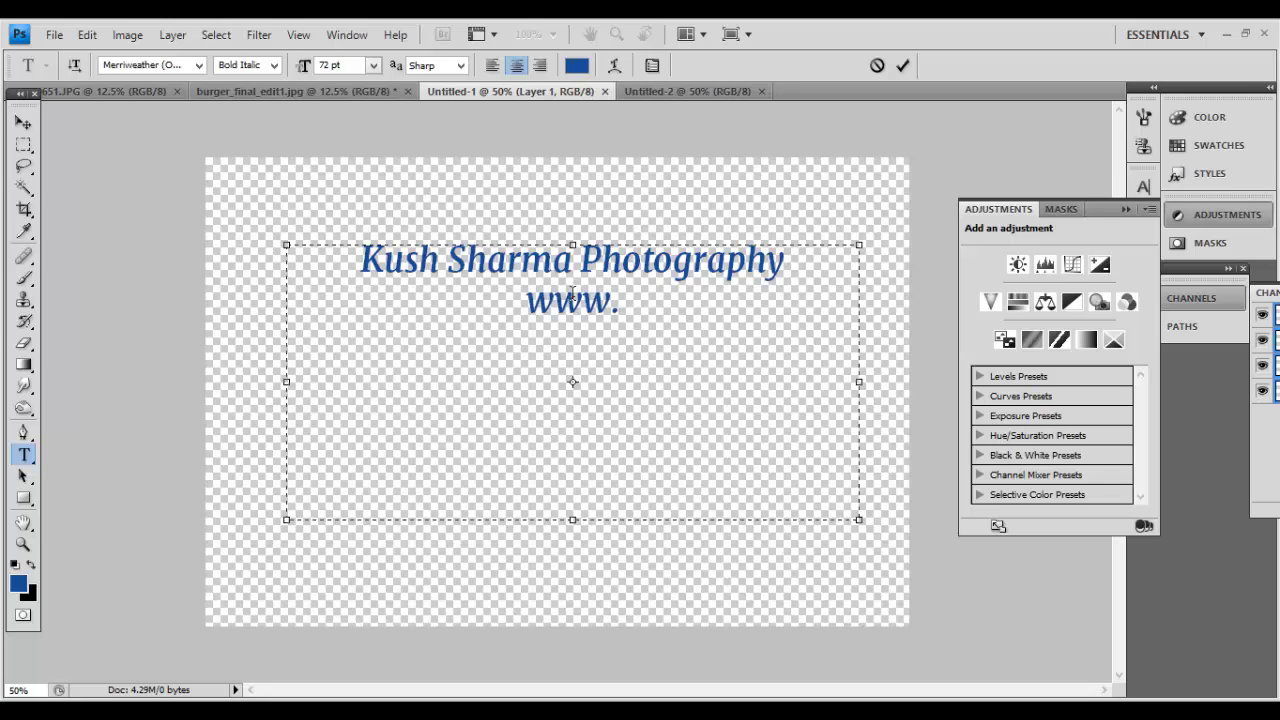
pyautogui.write('ksp.com')
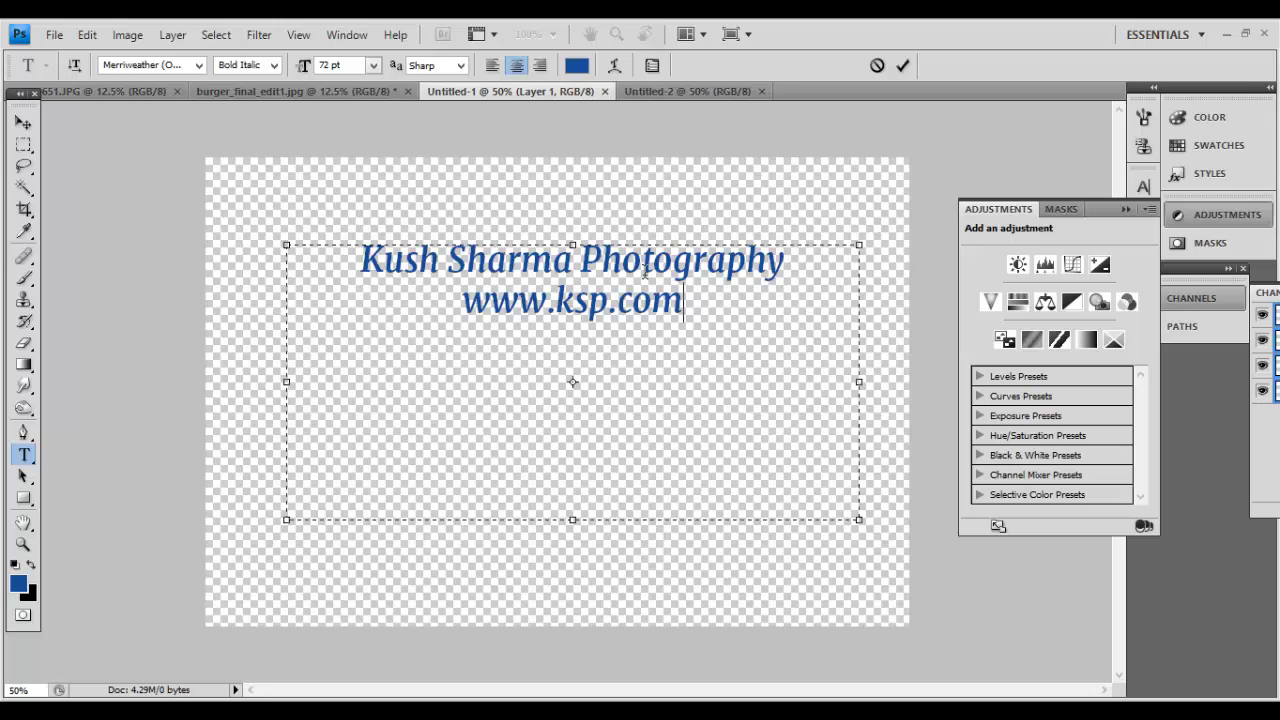
# Step: Enlarge the studio name line to 100 pt and widen the text box so it fits
pyautogui.moveTo(786, 262); pyautogui.dragTo(358, 262)
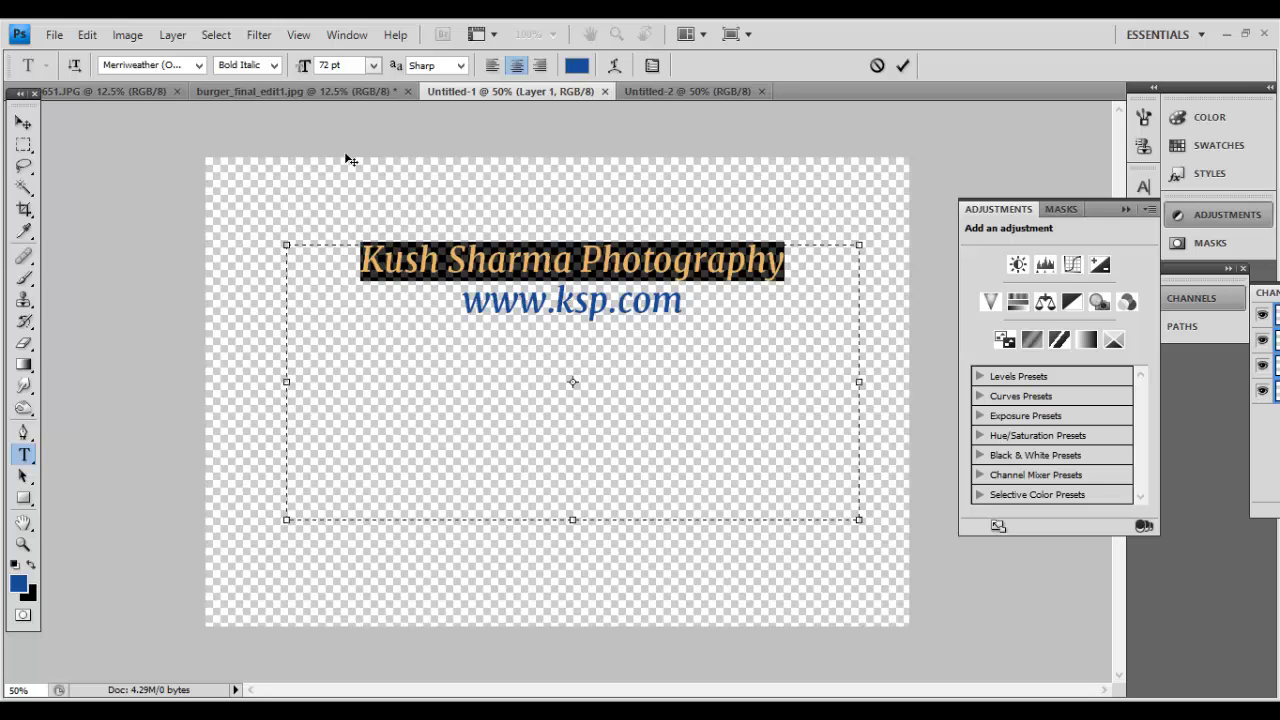
pyautogui.click(331, 66)
pyautogui.write('100')
pyautogui.press('Return')
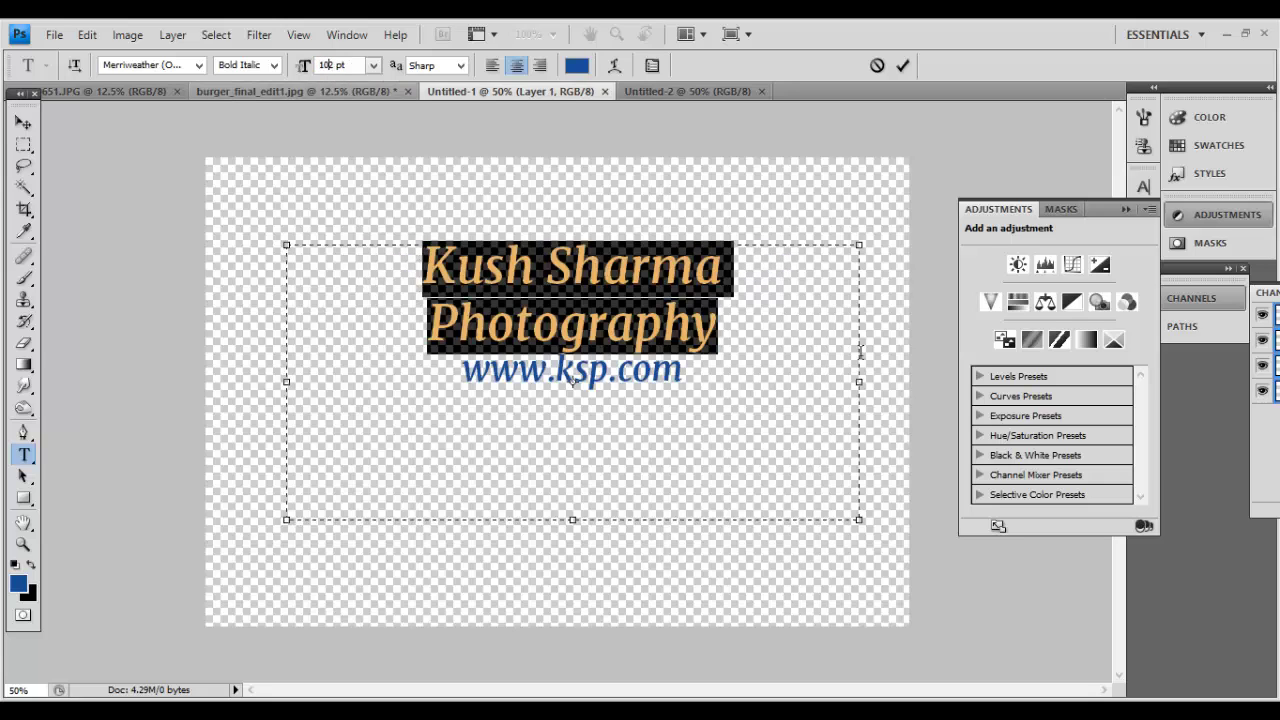
pyautogui.moveTo(864, 388); pyautogui.dragTo(893, 386)
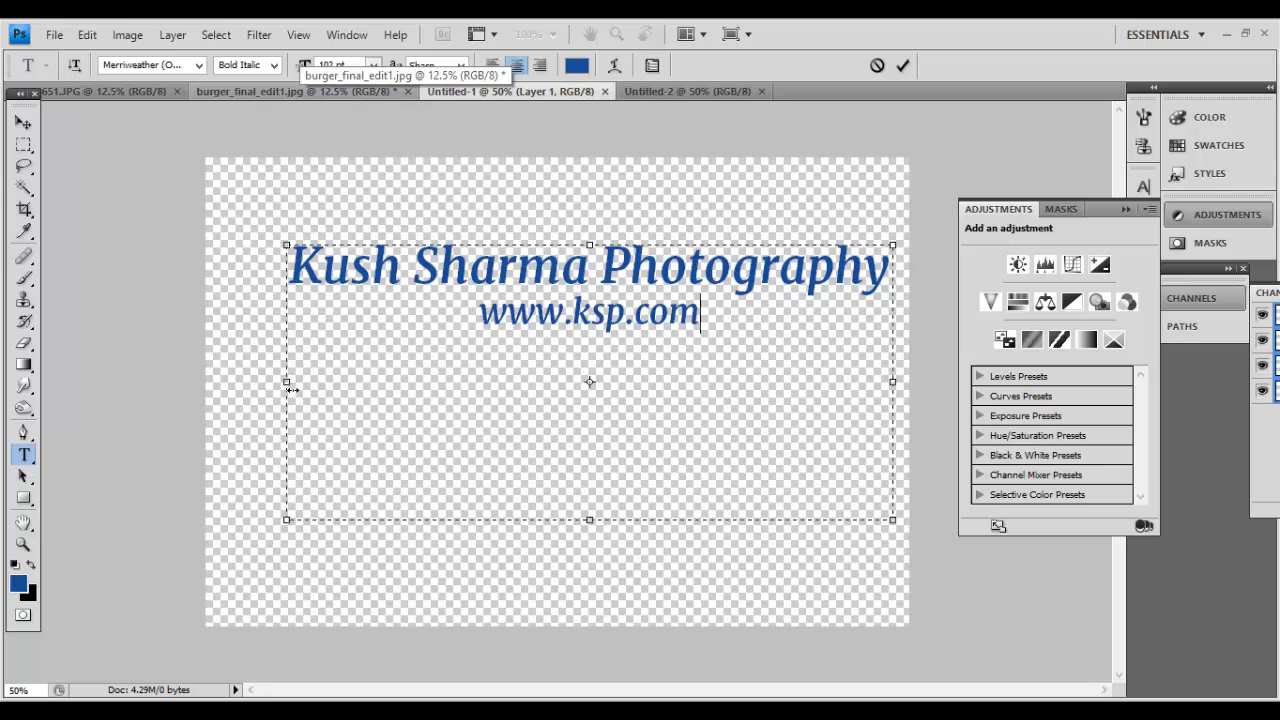
pyautogui.moveTo(291, 389); pyautogui.dragTo(248, 382)
pyautogui.moveTo(682, 315); pyautogui.dragTo(458, 320)
pyautogui.click(373, 65)
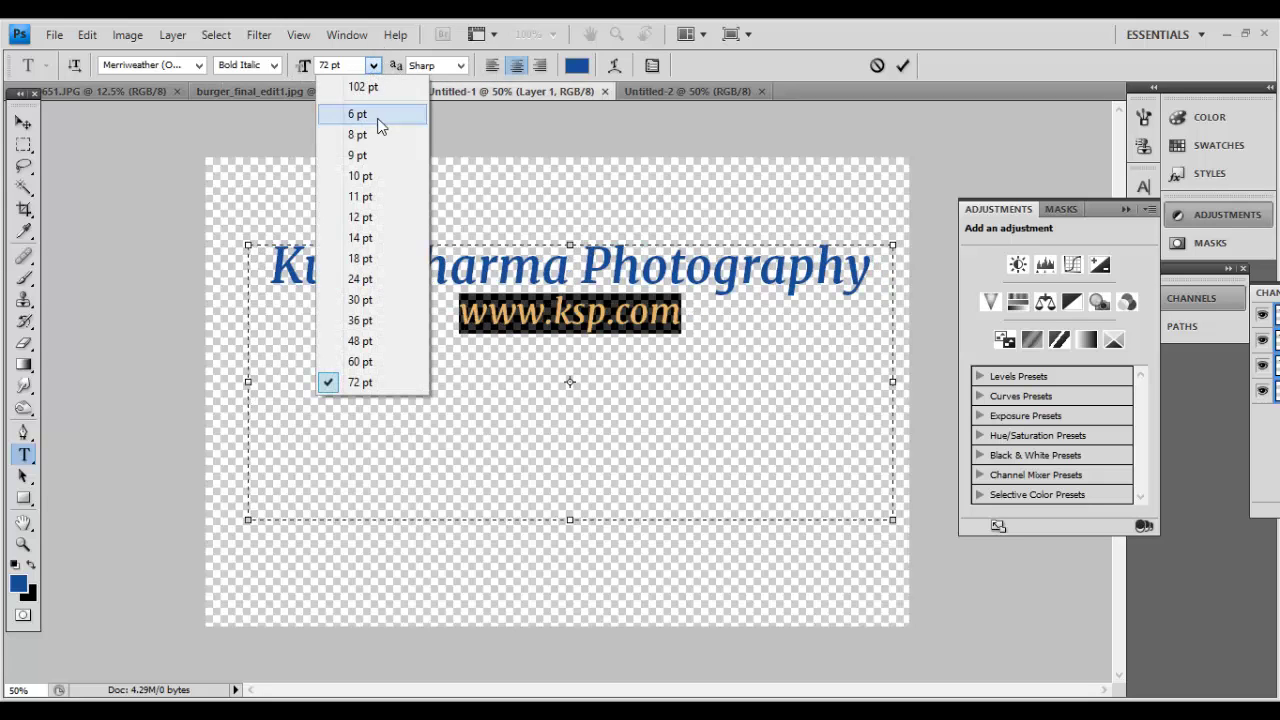
pyautogui.click(388, 341)
pyautogui.click(639, 318)
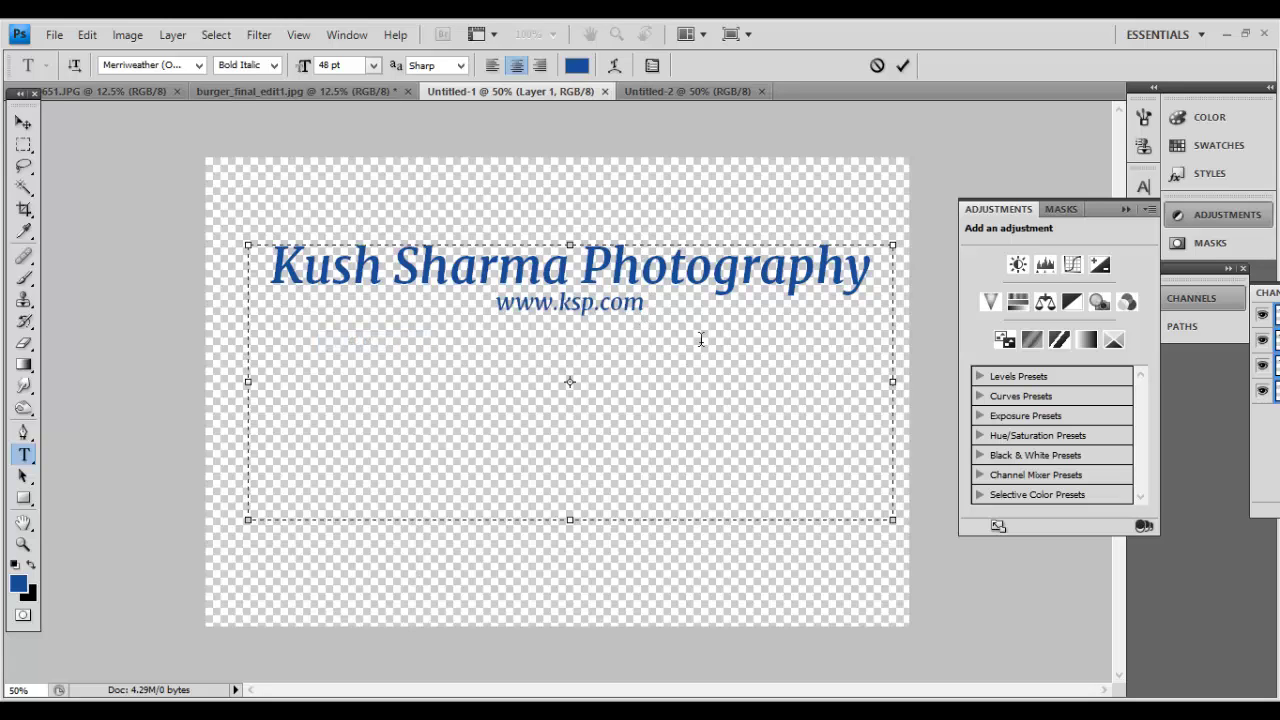
pyautogui.moveTo(657, 317); pyautogui.dragTo(284, 256)
pyautogui.click(677, 326)
pyautogui.moveTo(660, 316); pyautogui.dragTo(268, 266)
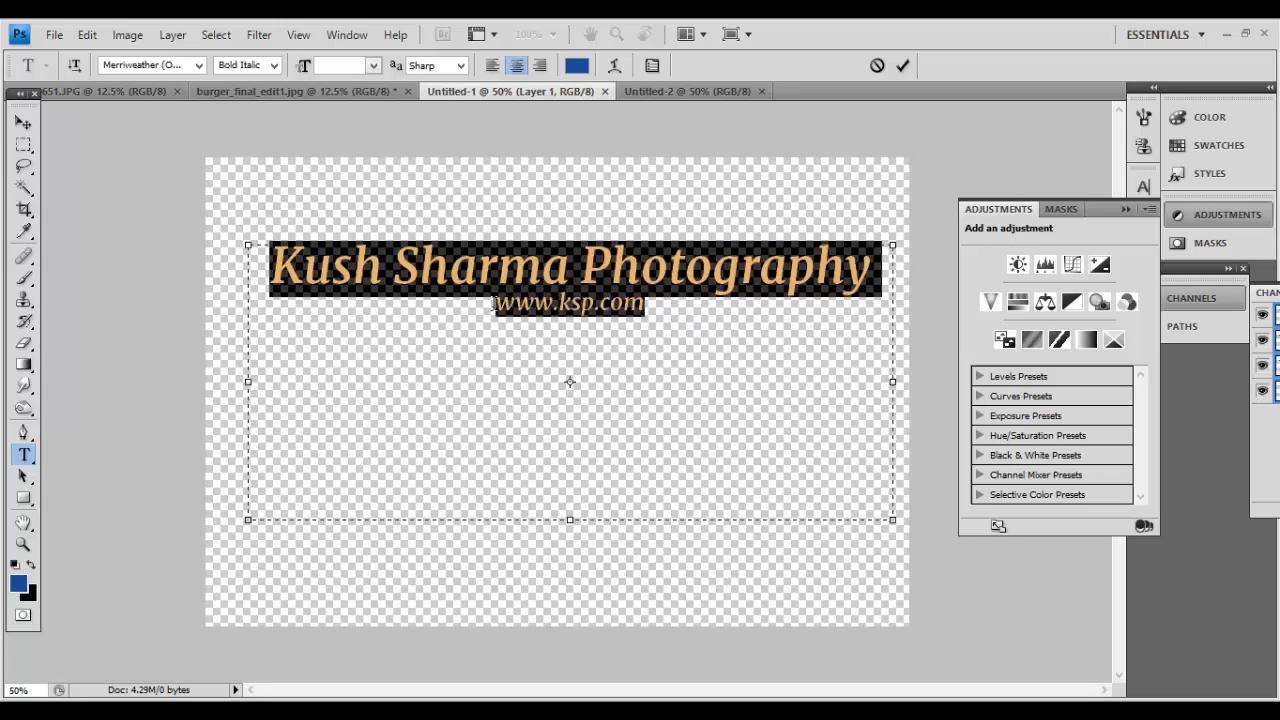
pyautogui.click(660, 314)
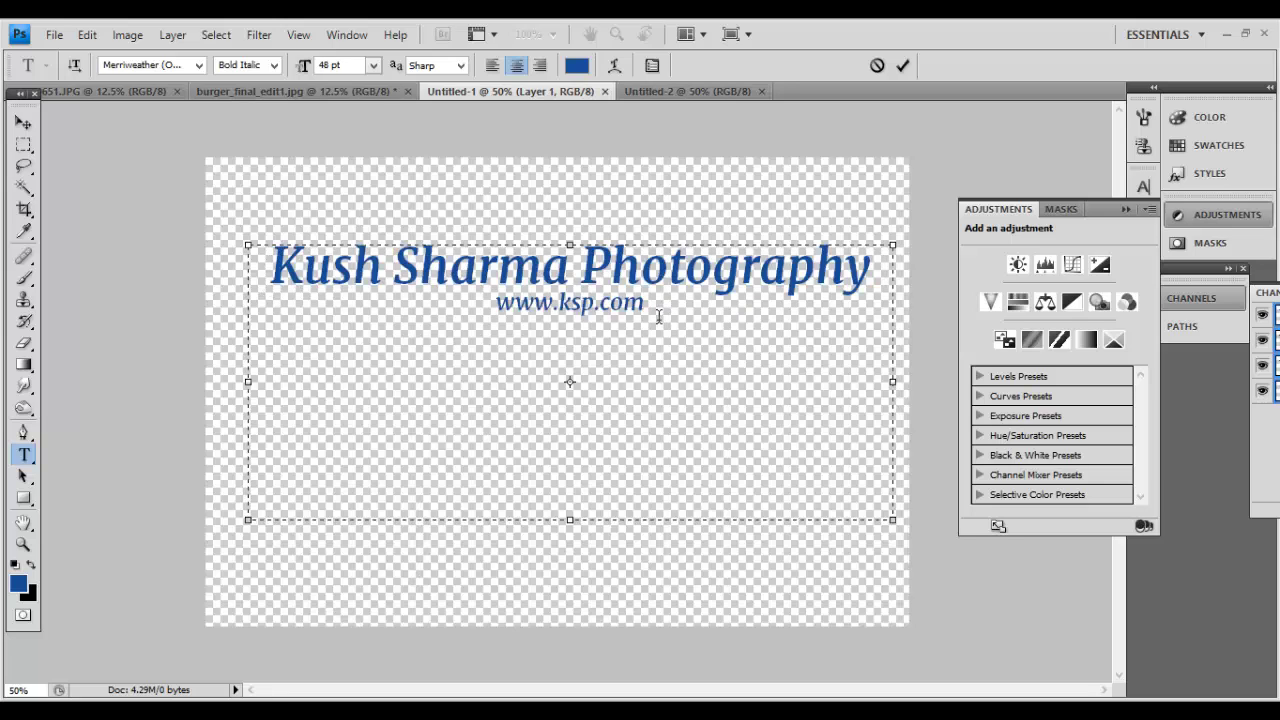
pyautogui.moveTo(659, 316); pyautogui.dragTo(268, 264)
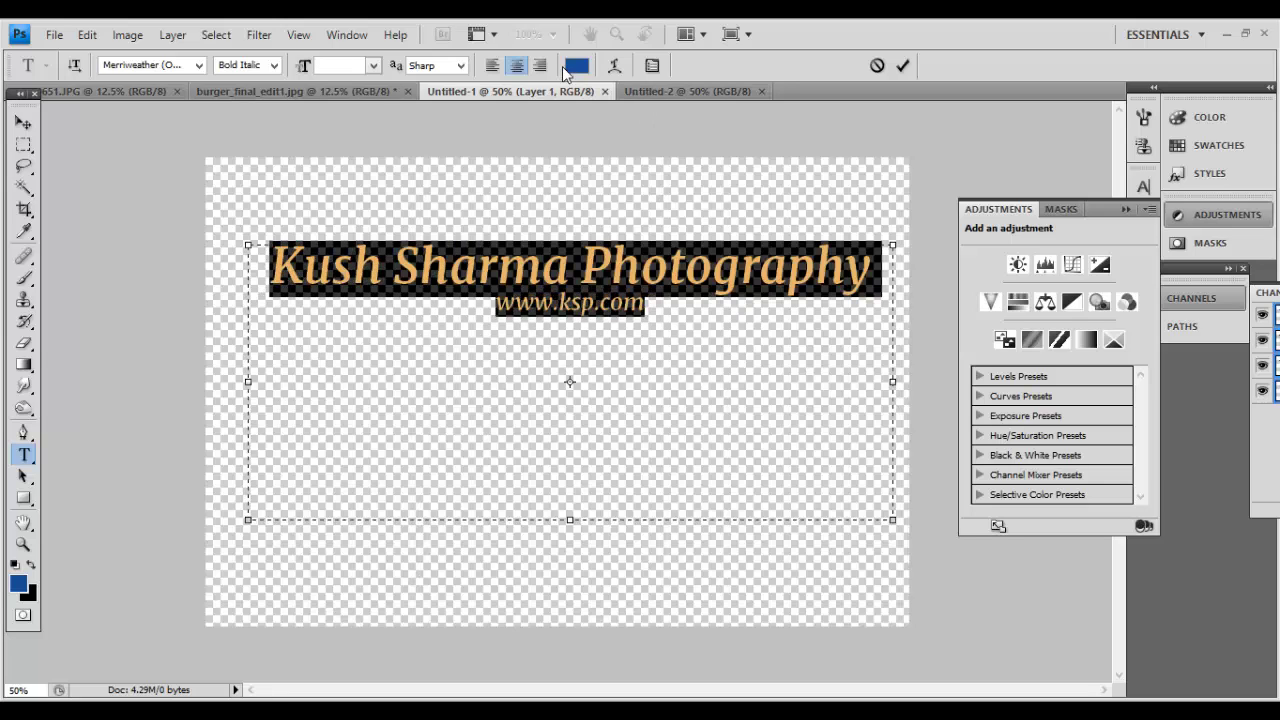
# Step: Colour both text lines white (ffffff) and commit the text layer
pyautogui.click(570, 66)
pyautogui.click(712, 200)
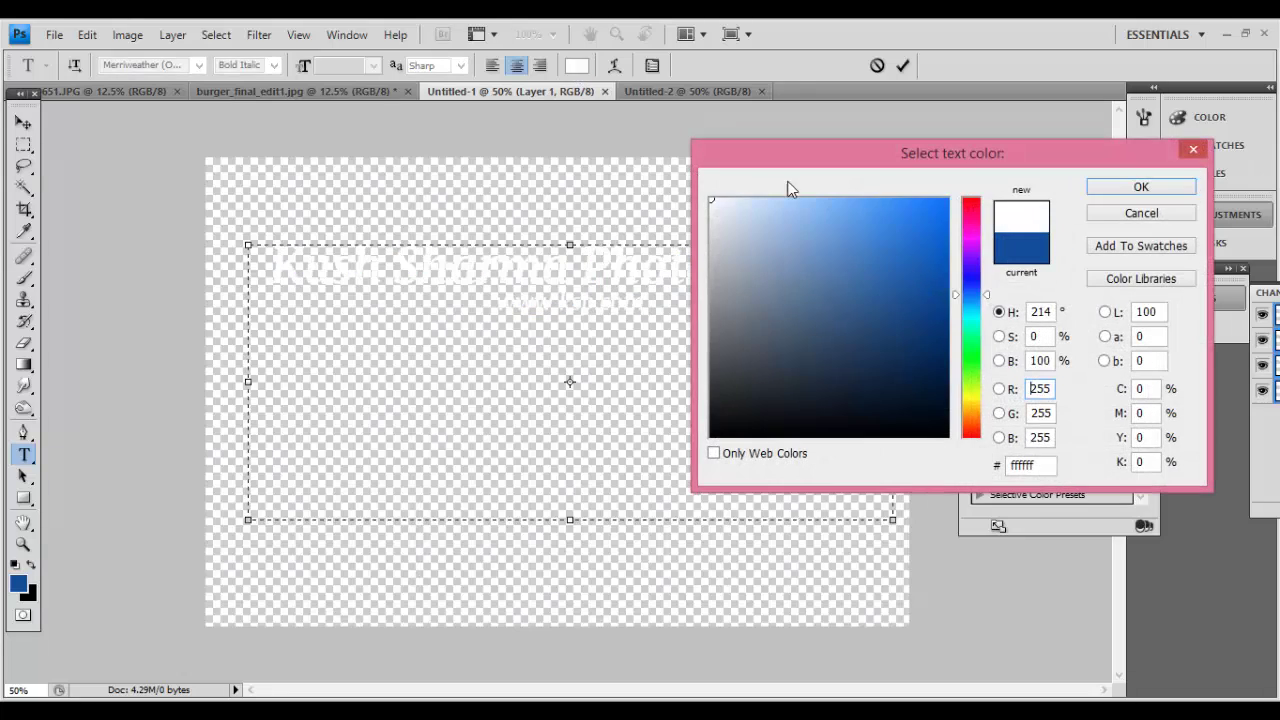
pyautogui.click(1121, 192)
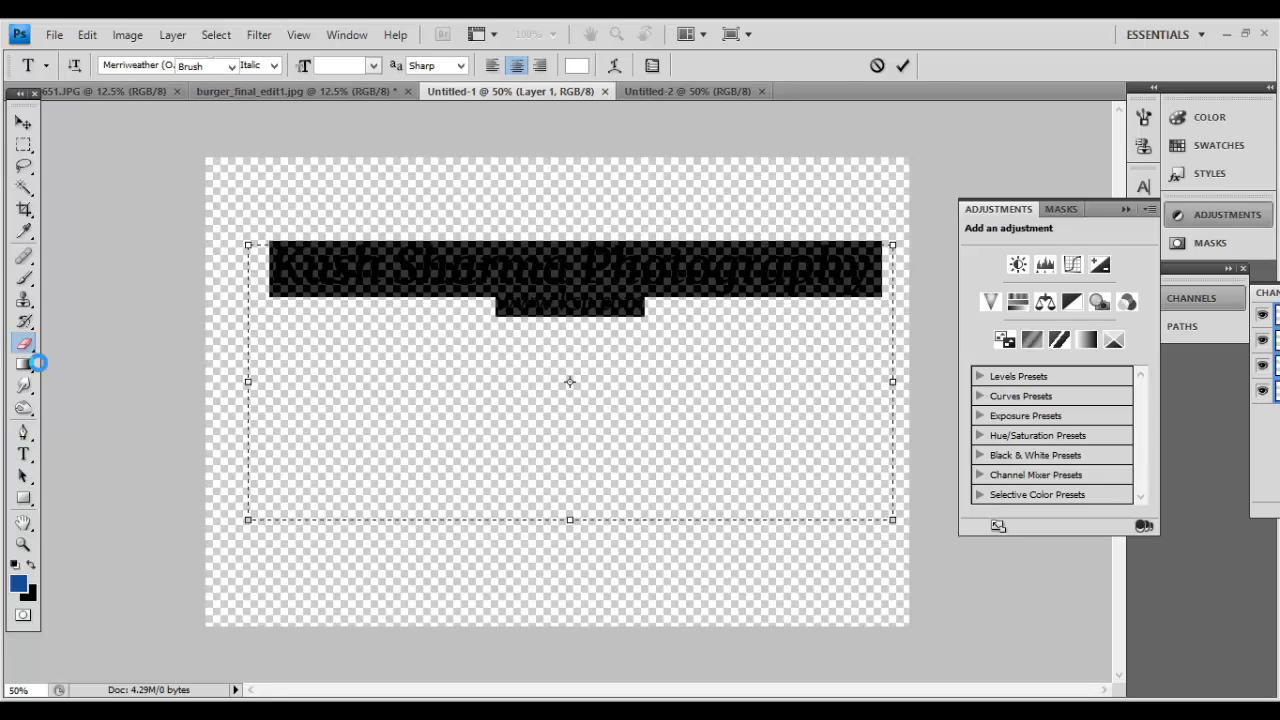
pyautogui.click(24, 343)
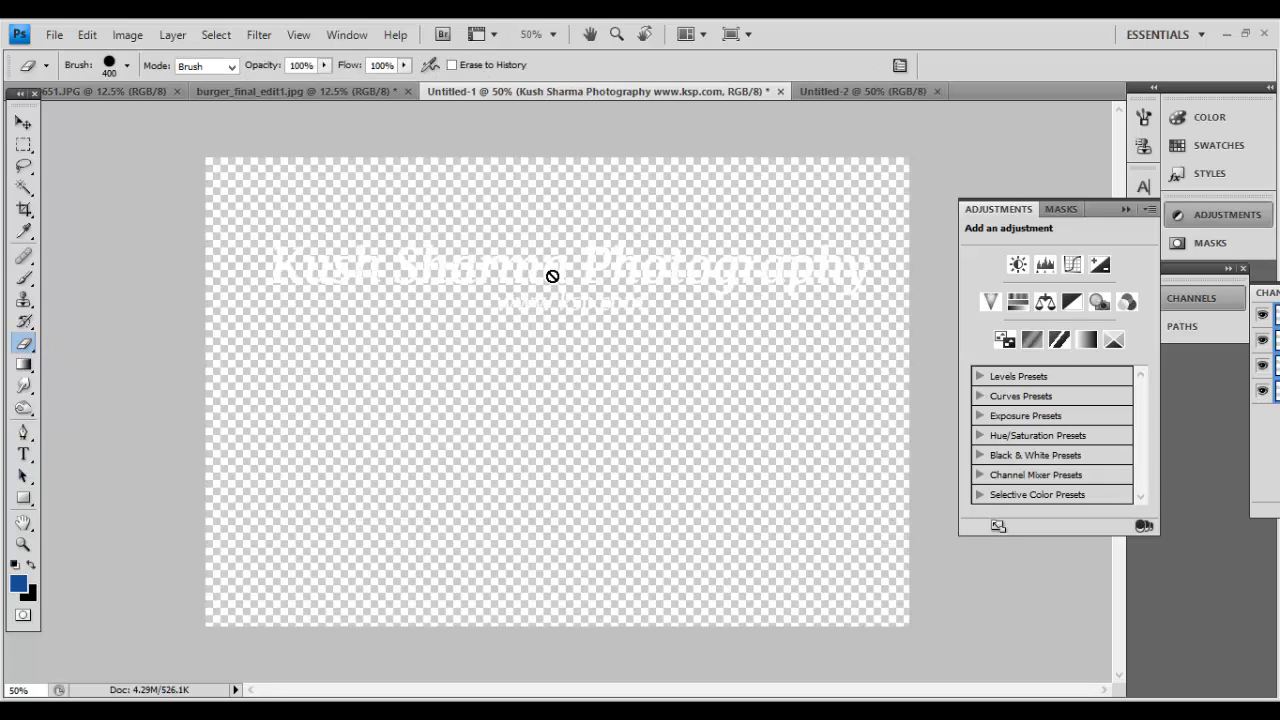
# Step: Float the Untitled-1 watermark window over the burger photo, with the Move tool selected
pyautogui.click(324, 89)
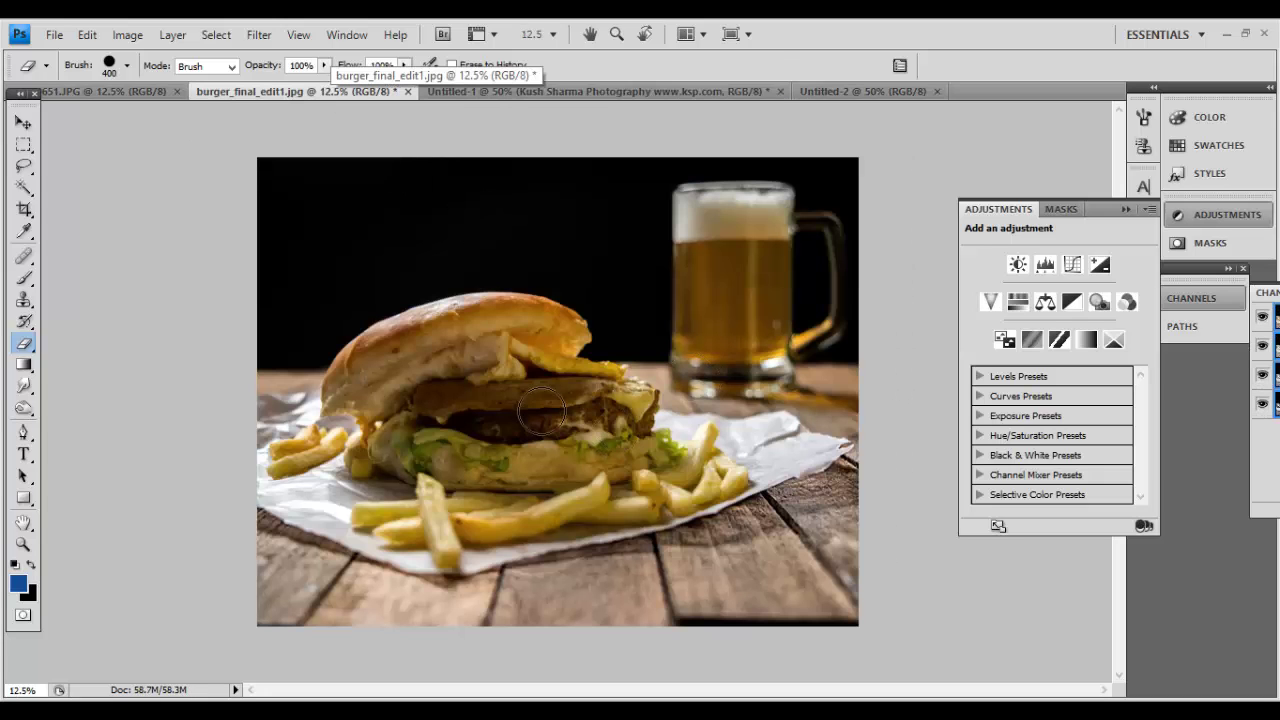
pyautogui.click(501, 92)
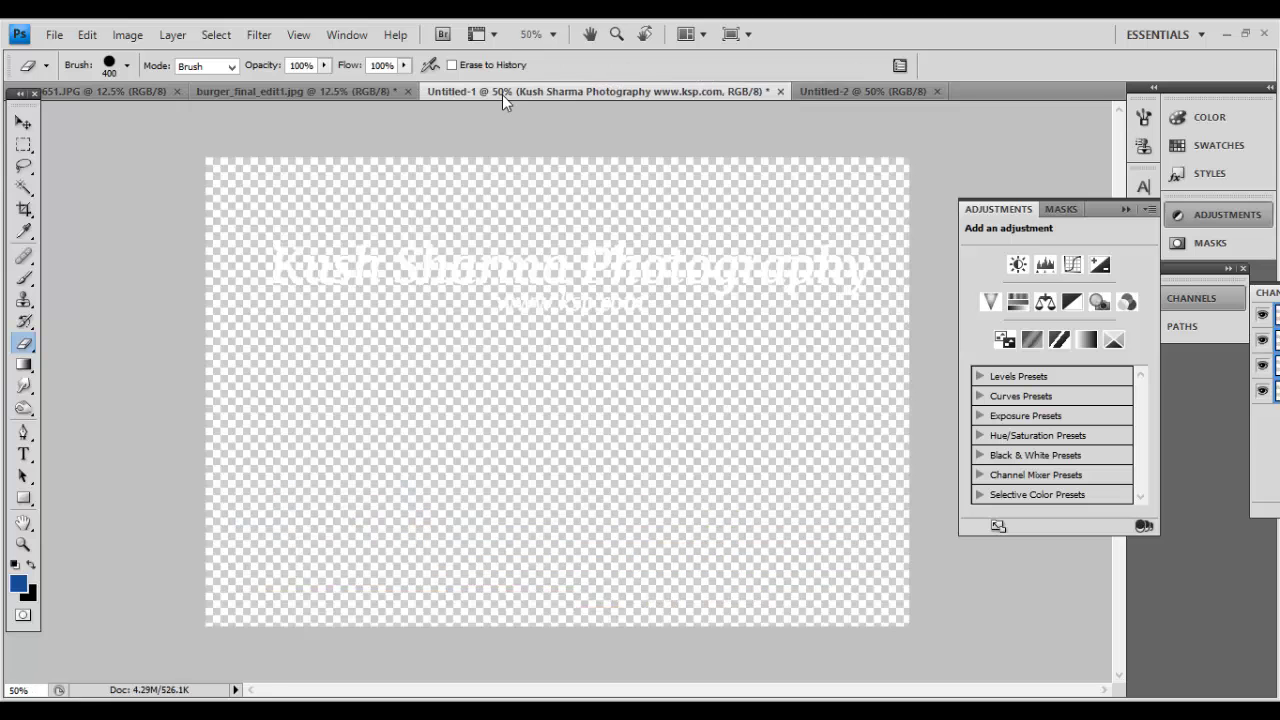
pyautogui.moveTo(475, 92); pyautogui.dragTo(445, 122)
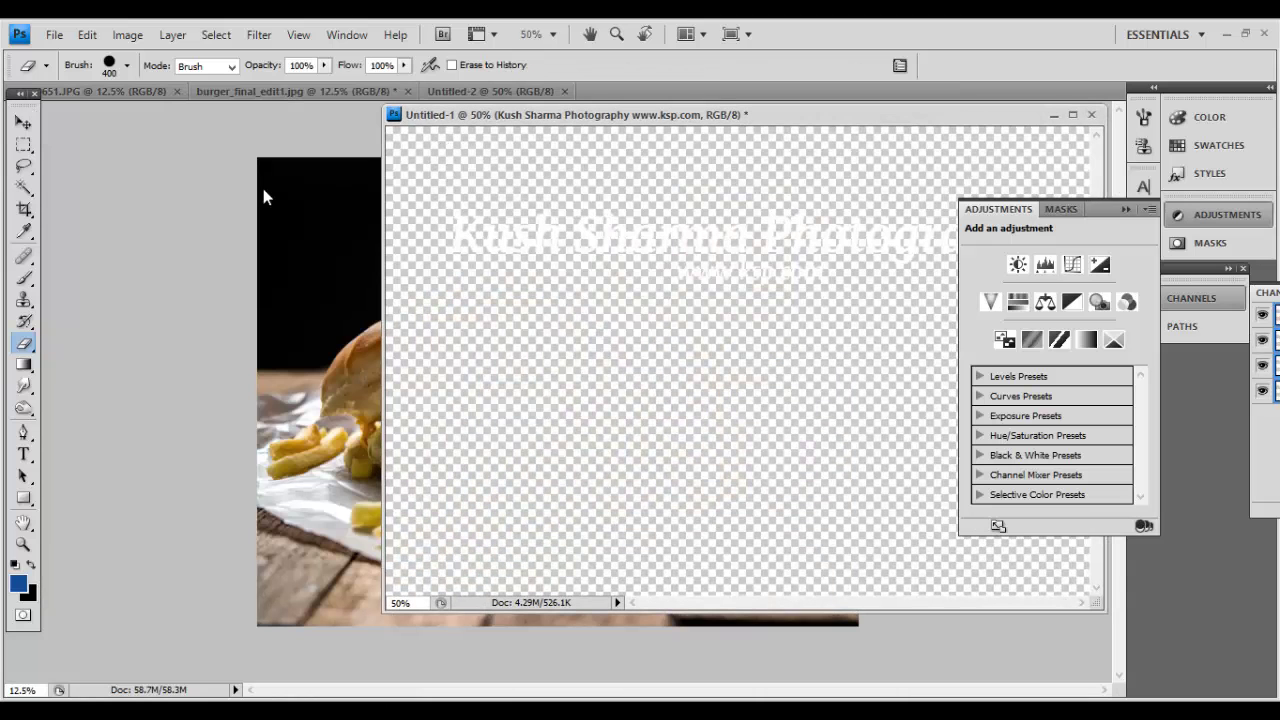
pyautogui.click(24, 123)
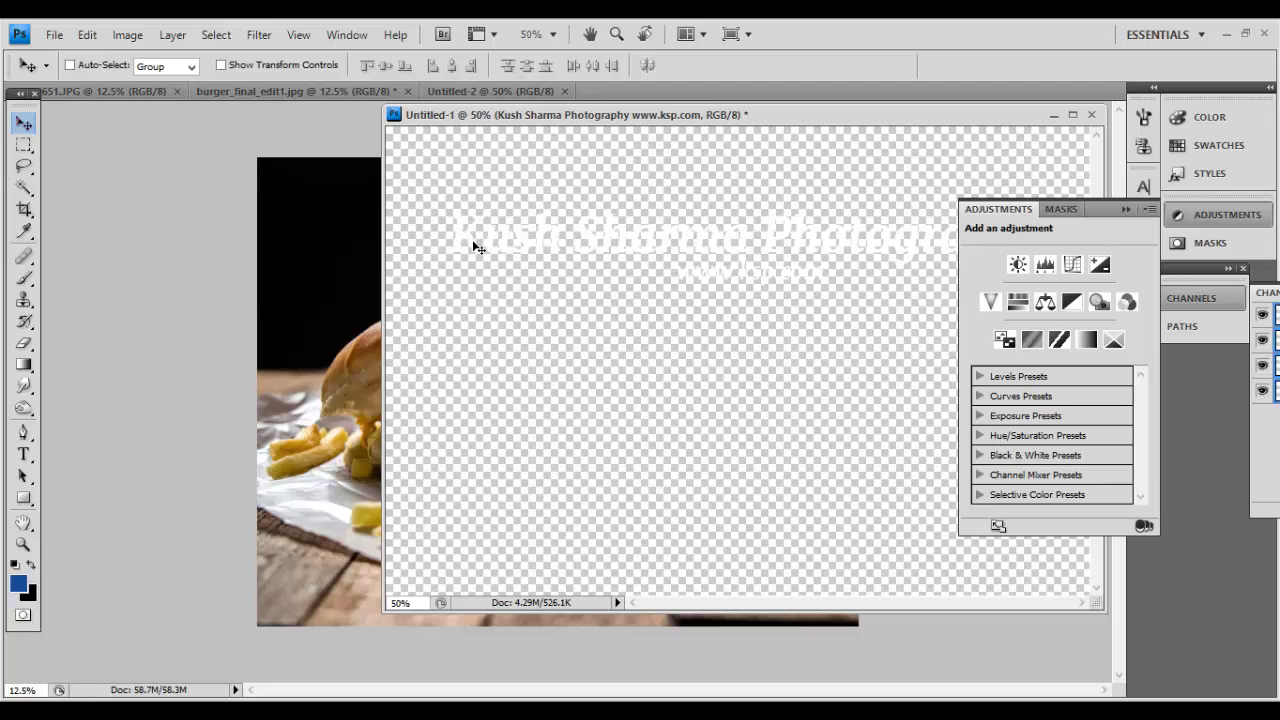
# Step: Bring the text layer into the burger photo and scale it to 203.5% above the burger
pyautogui.moveTo(476, 246); pyautogui.dragTo(314, 322)
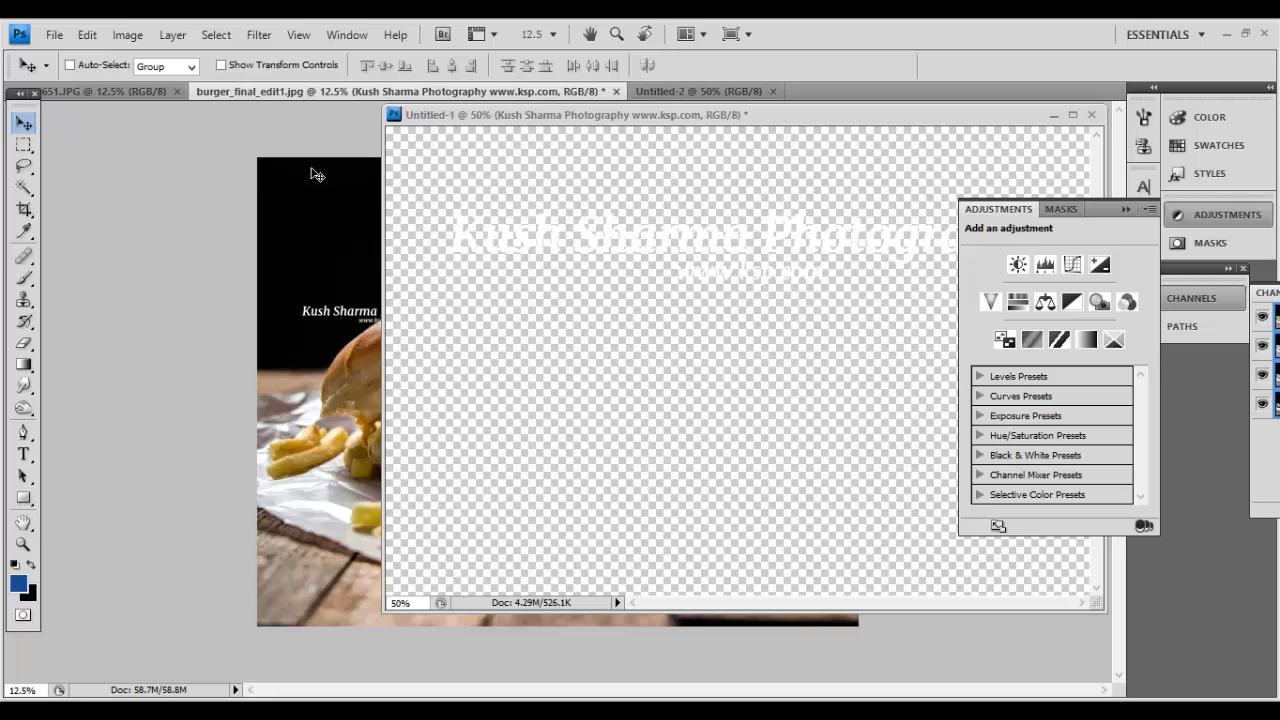
pyautogui.click(1053, 116)
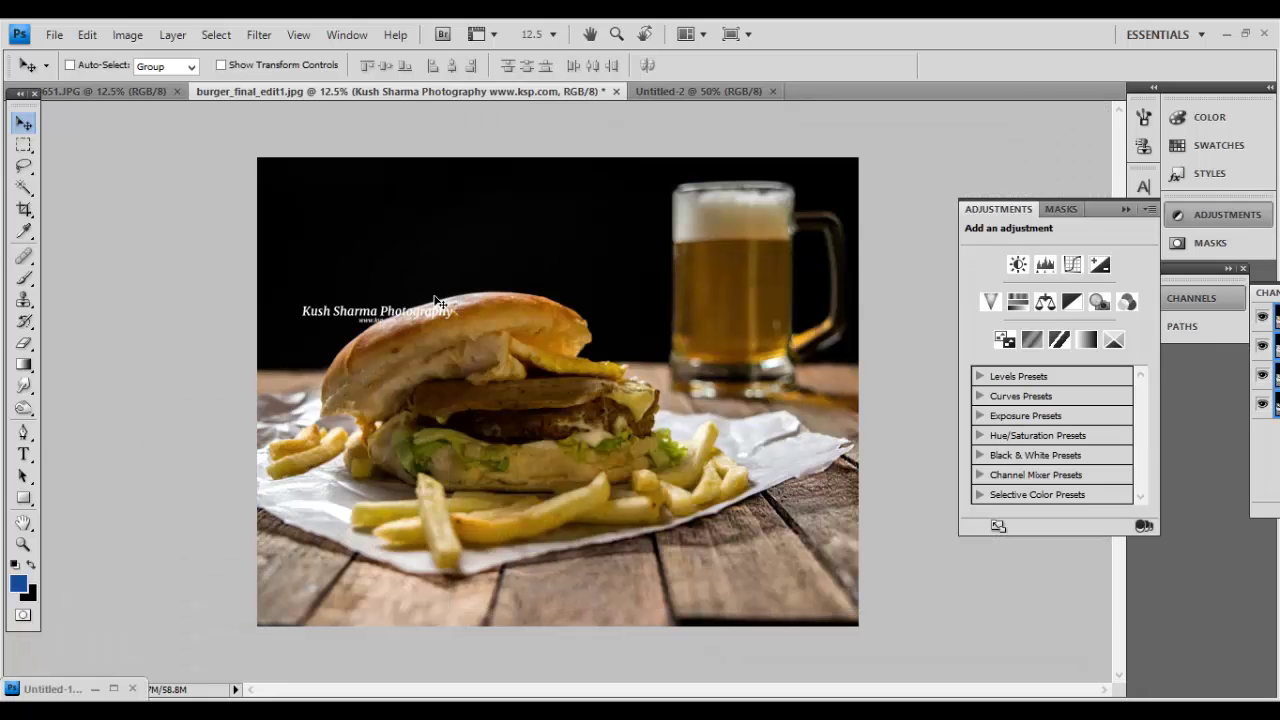
pyautogui.moveTo(352, 312); pyautogui.dragTo(452, 270)
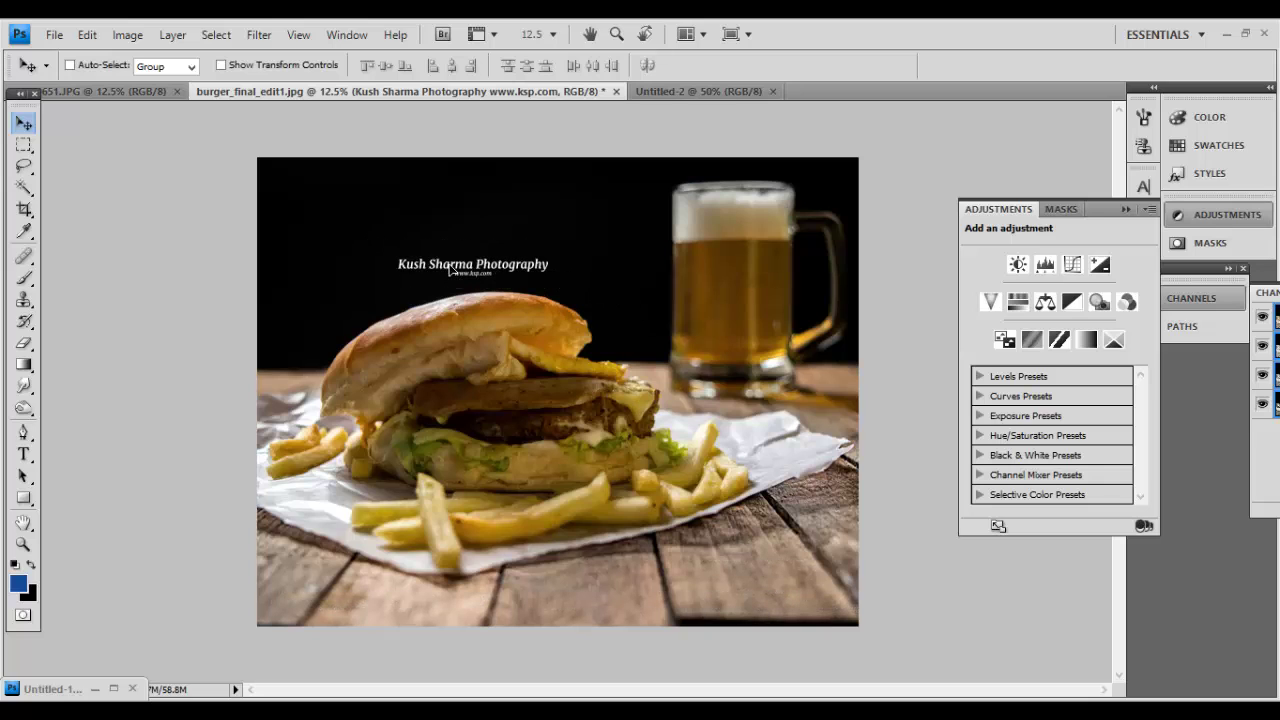
pyautogui.hotkey('ctrl', 't')
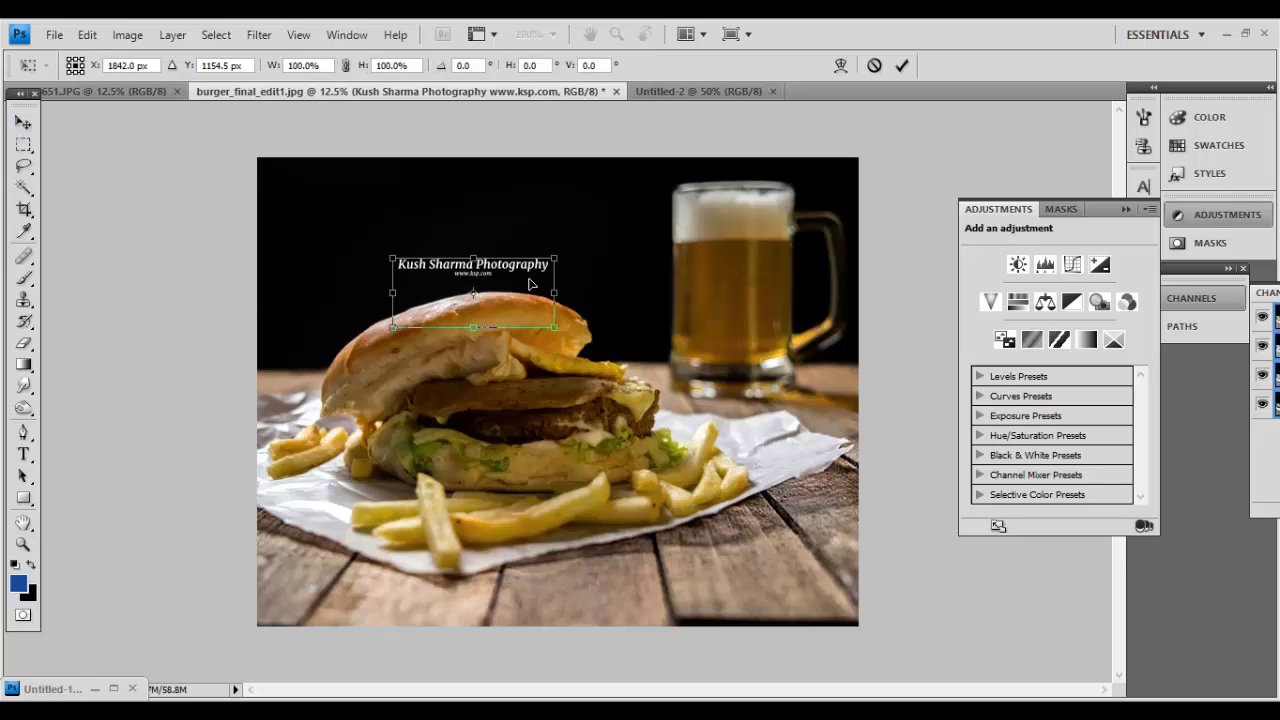
pyautogui.moveTo(563, 340); pyautogui.dragTo(756, 472)
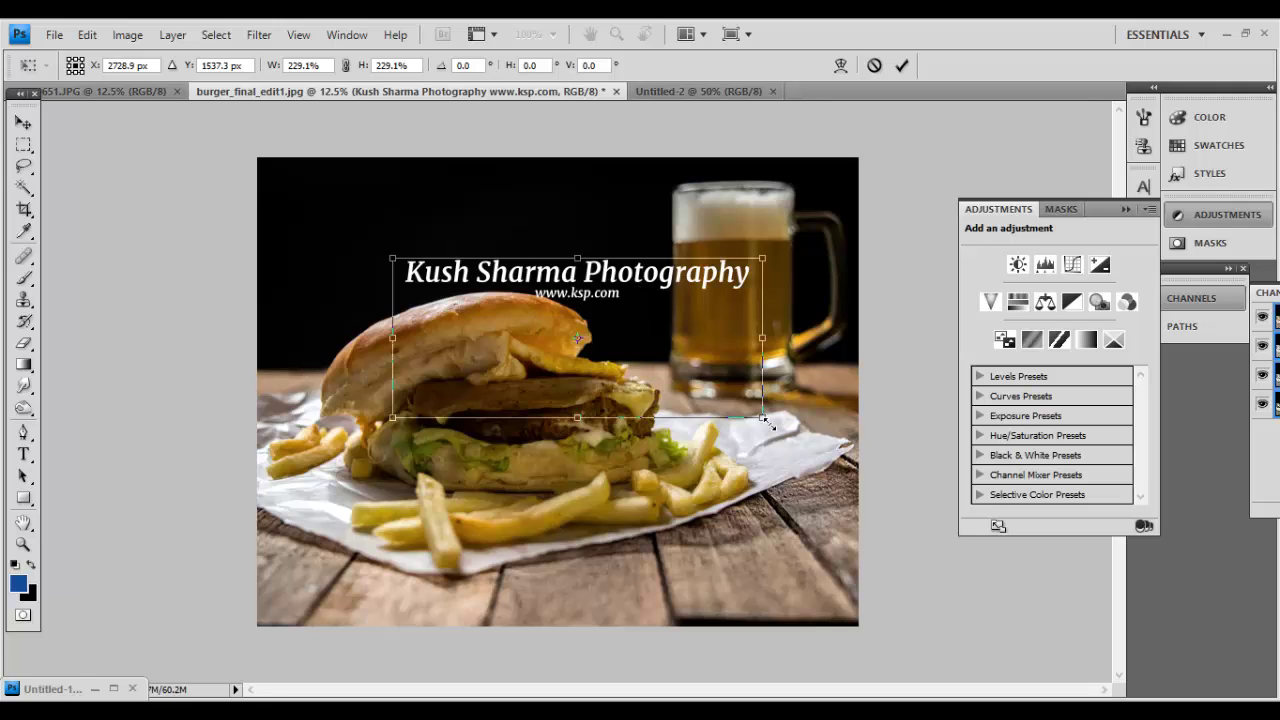
pyautogui.moveTo(766, 422); pyautogui.dragTo(712, 437)
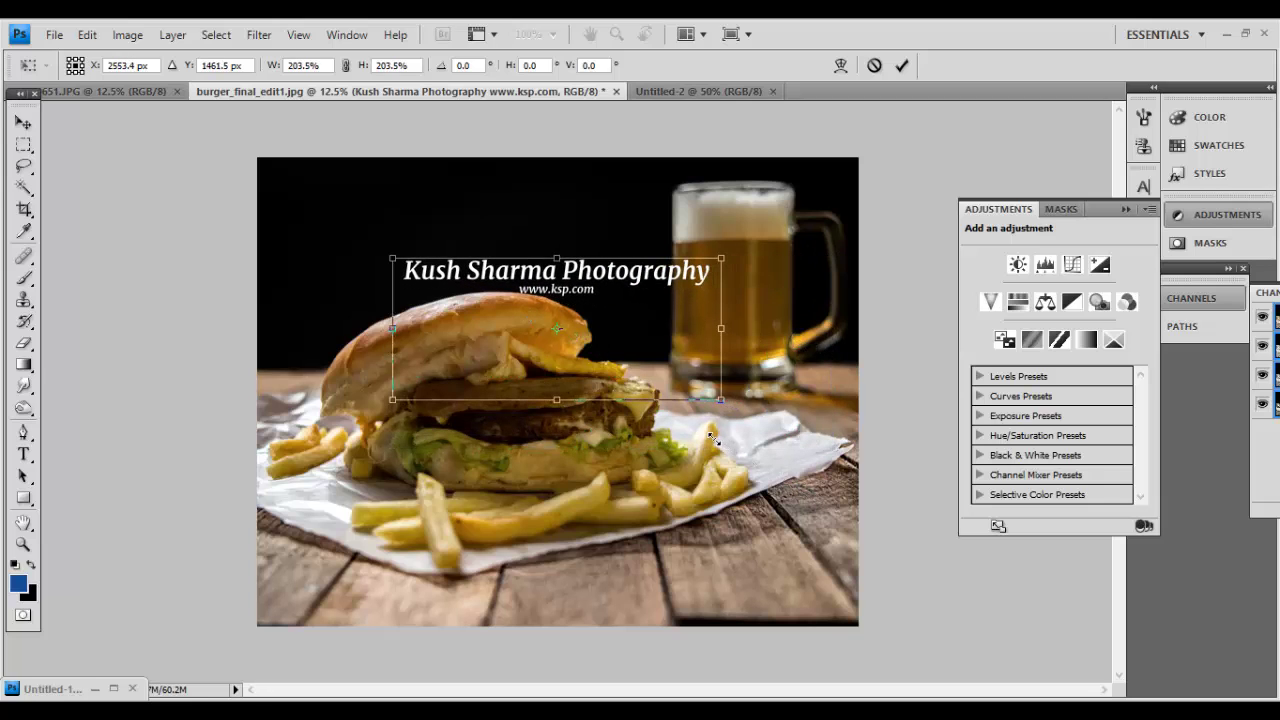
pyautogui.press('Return')
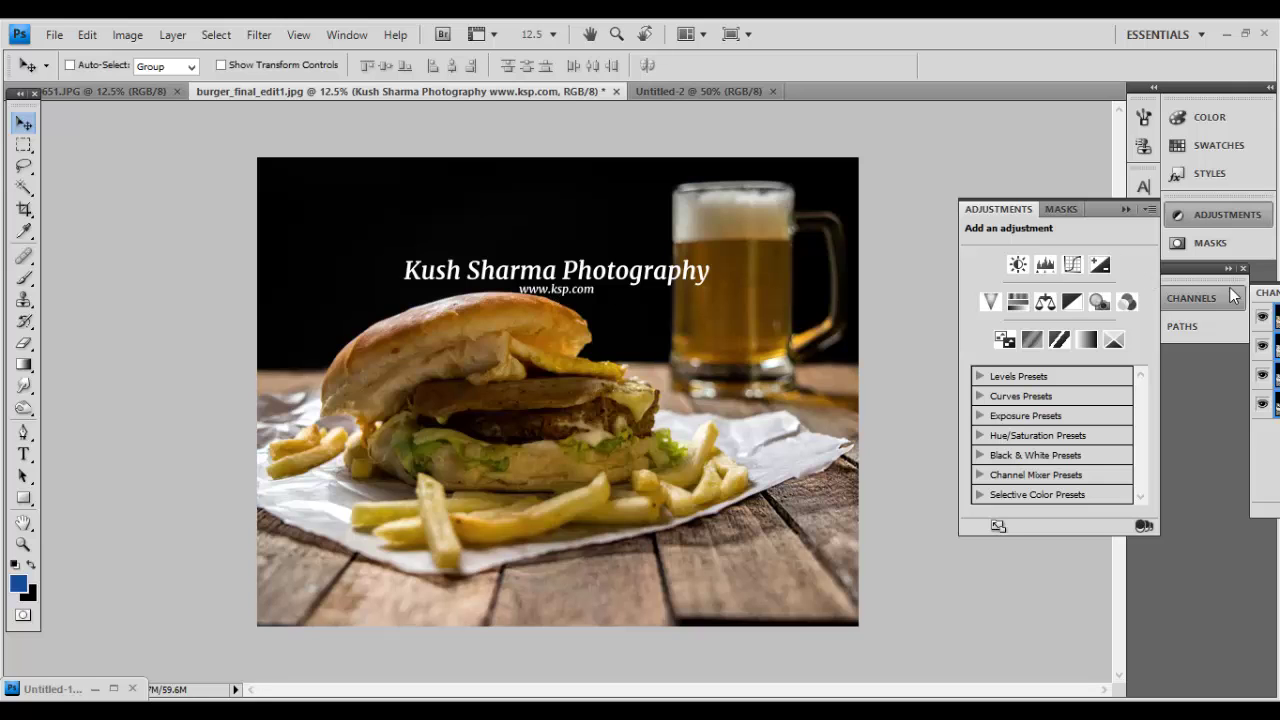
# Step: Move the Channels and Adjustments panels aside and show the Layers panel
pyautogui.moveTo(1268, 293); pyautogui.dragTo(1190, 334)
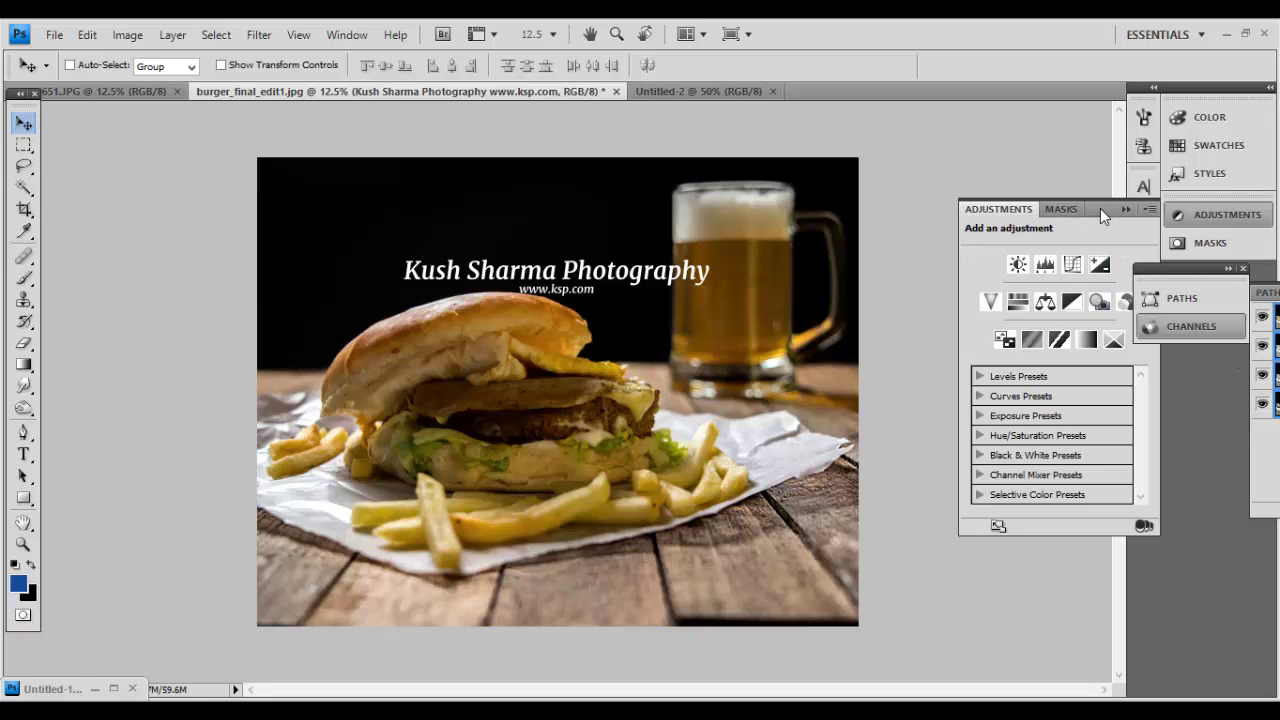
pyautogui.moveTo(1100, 208); pyautogui.dragTo(1135, 276)
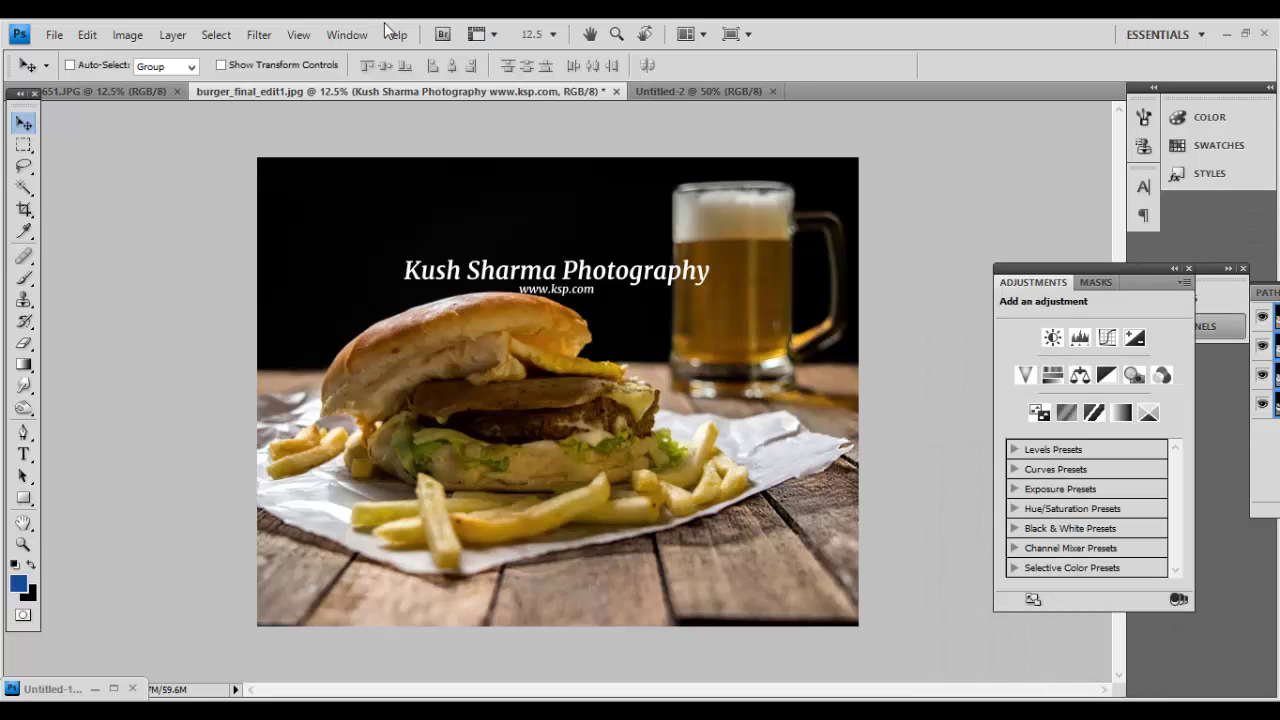
pyautogui.click(350, 34)
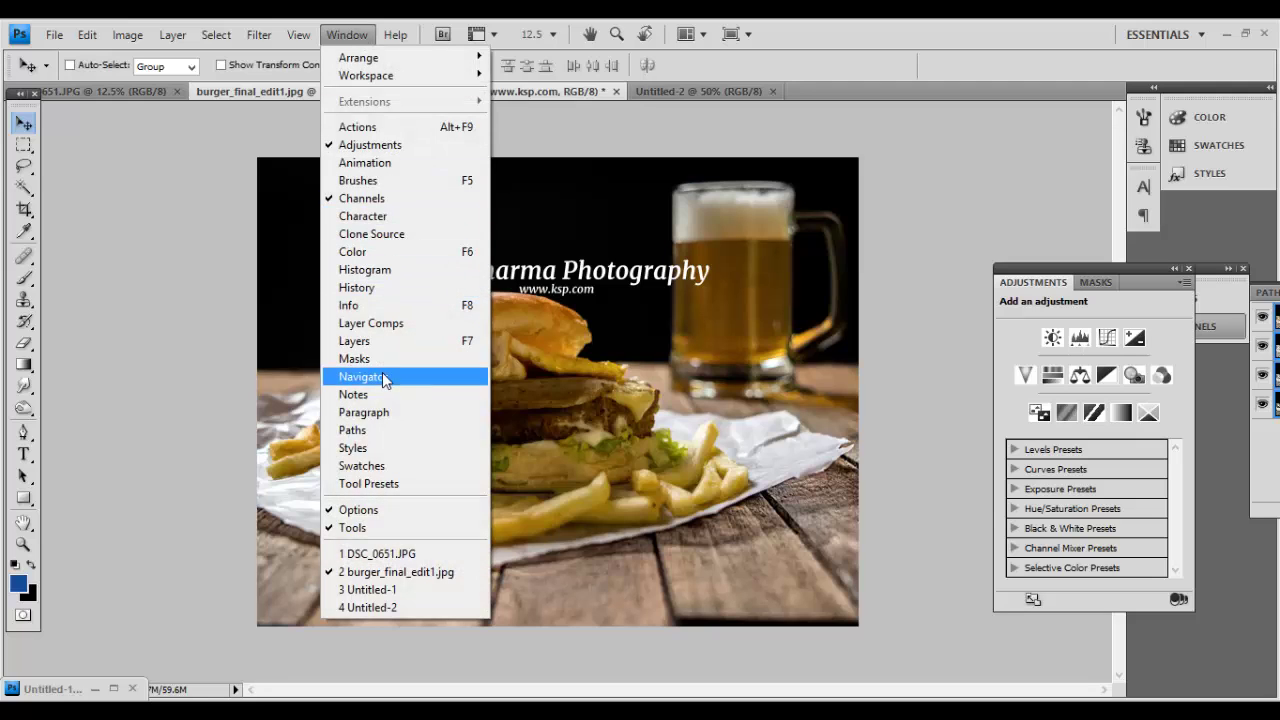
pyautogui.click(392, 341)
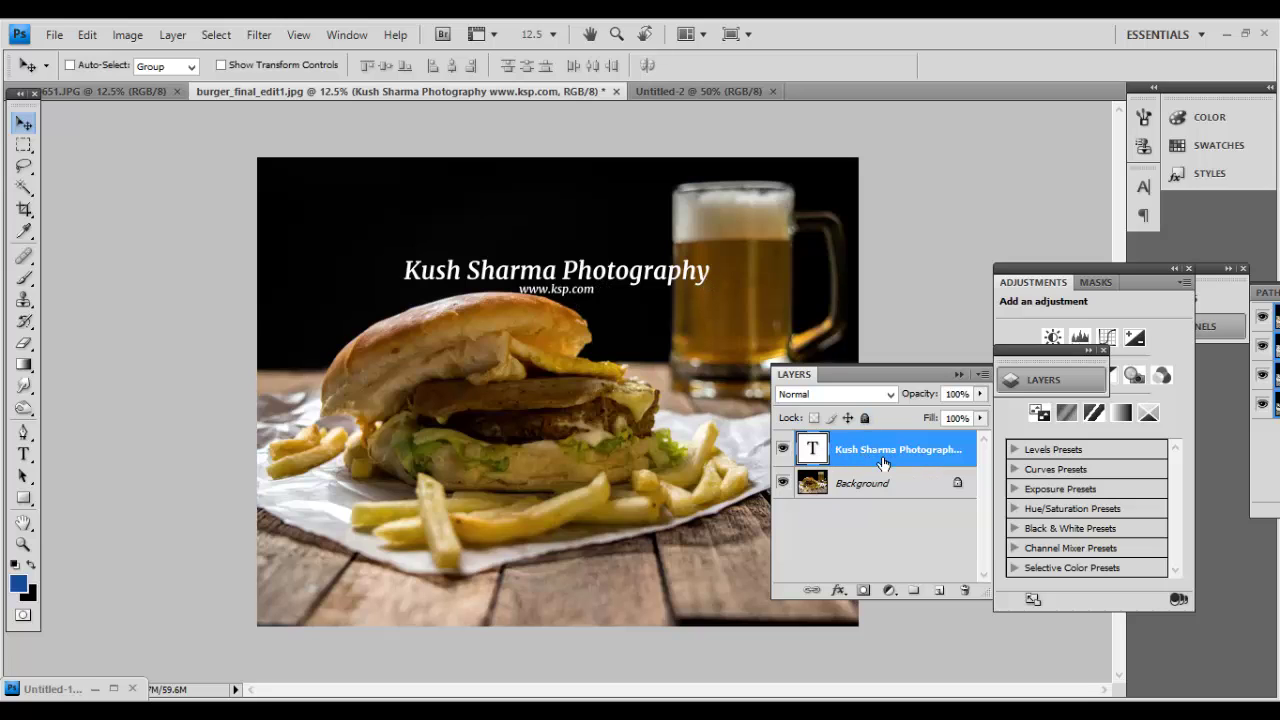
# Step: Try watermark opacities between 12% and 27%, then move the text to the bottom-right corner
pyautogui.click(981, 396)
pyautogui.moveTo(983, 422); pyautogui.dragTo(910, 412)
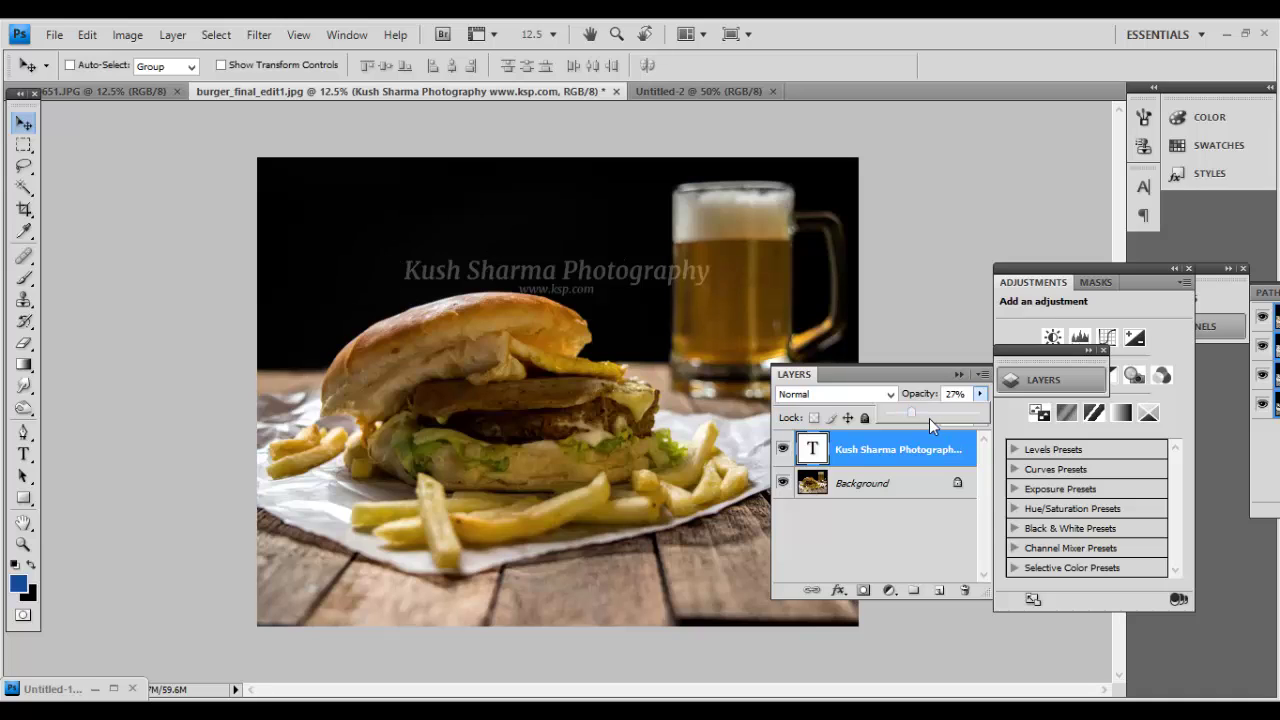
pyautogui.moveTo(909, 414); pyautogui.dragTo(962, 406)
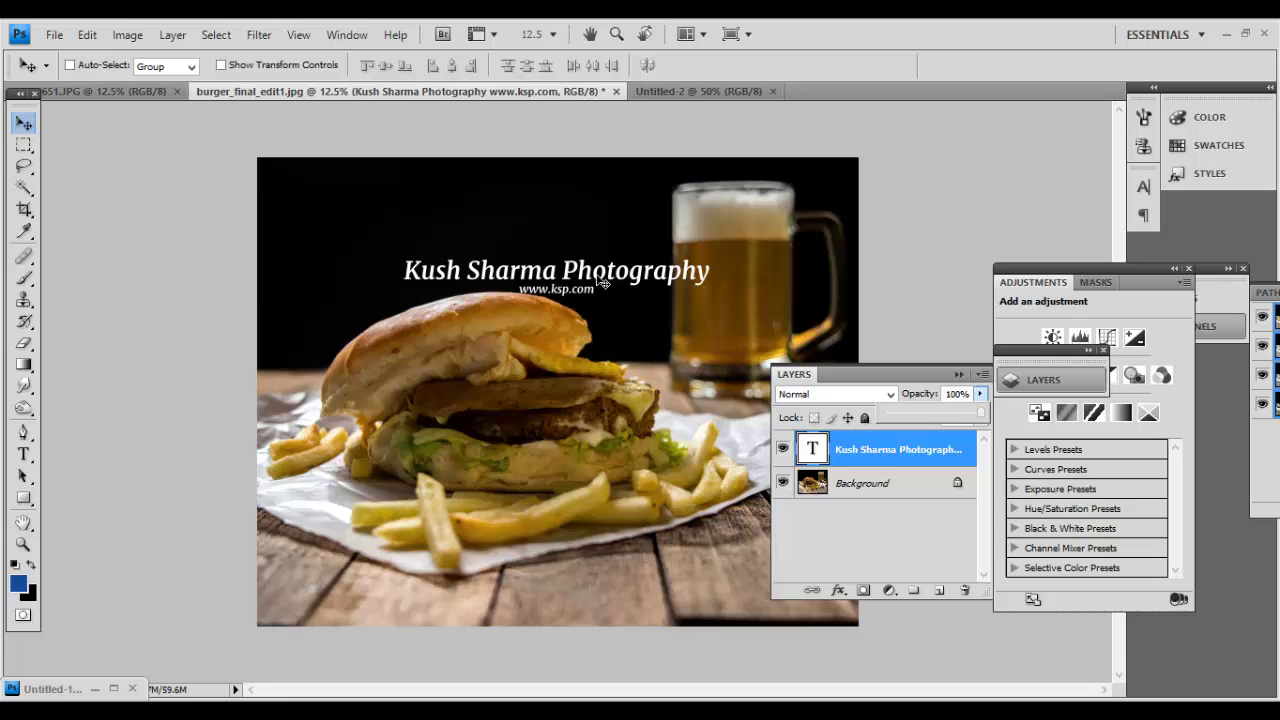
pyautogui.moveTo(600, 283); pyautogui.dragTo(749, 601)
# Step: Scale the watermark down to 58.4% and fit it into the photo's bottom-right corner
pyautogui.click(961, 374)
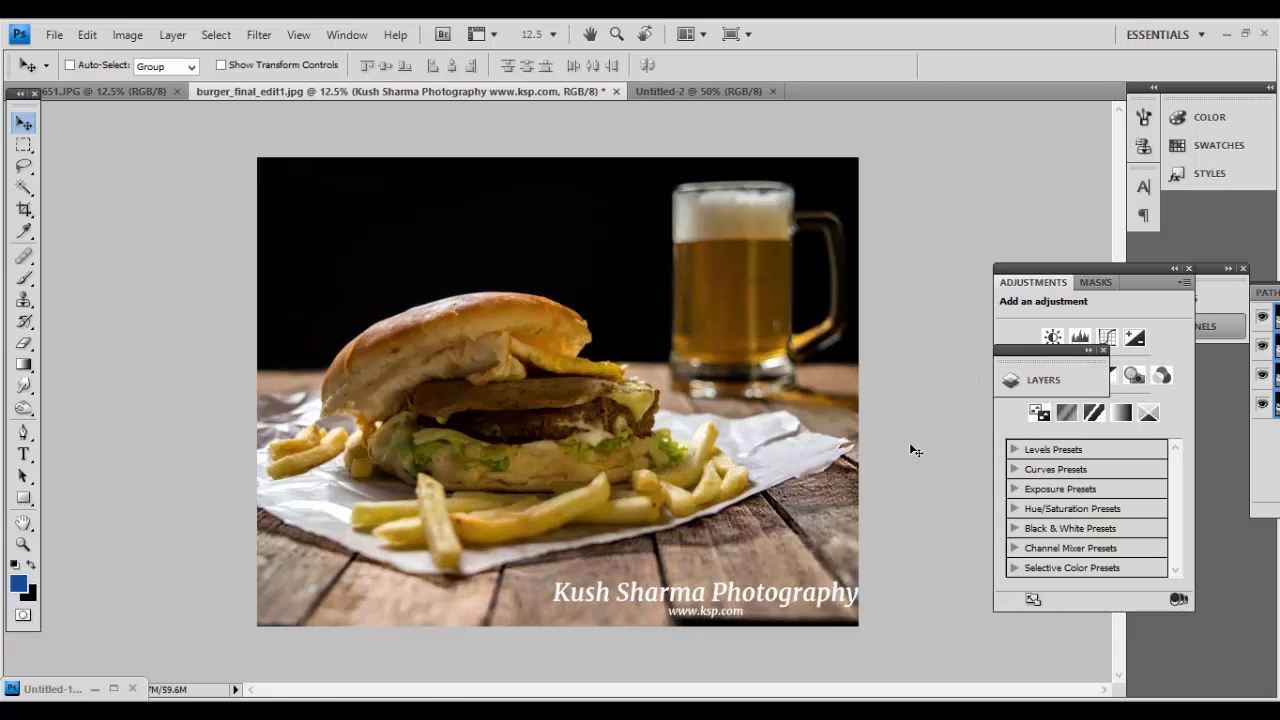
pyautogui.hotkey('ctrl', 't')
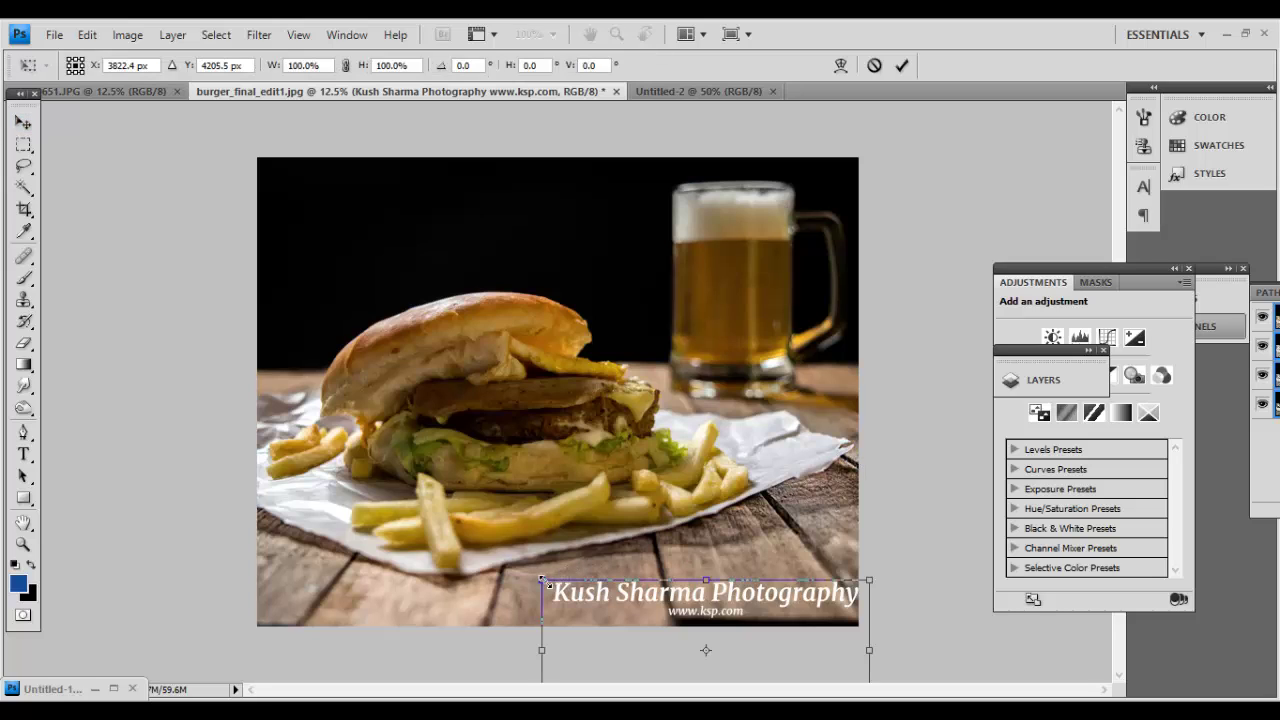
pyautogui.moveTo(542, 580); pyautogui.dragTo(620, 614)
pyautogui.moveTo(724, 626); pyautogui.dragTo(743, 597)
pyautogui.press('Return')
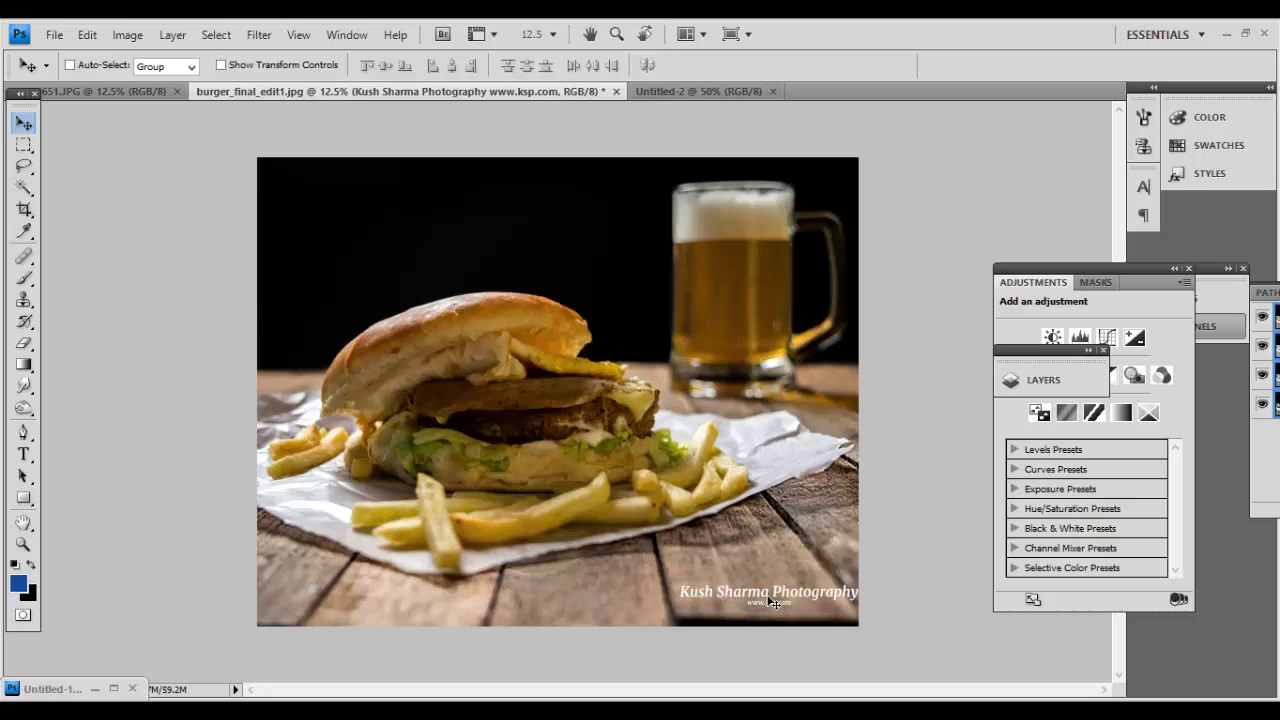
# Step: Restore the Untitled-1 watermark document and dock it alongside the photos
pyautogui.click(705, 93)
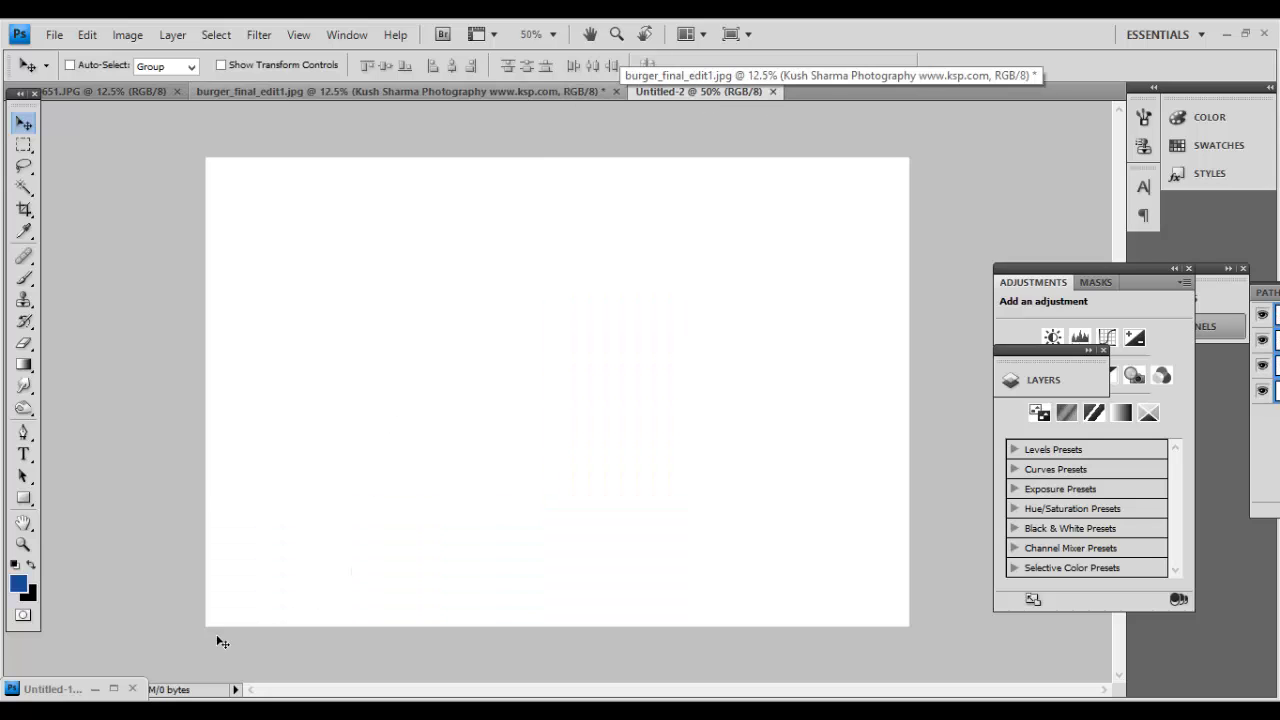
pyautogui.click(113, 689)
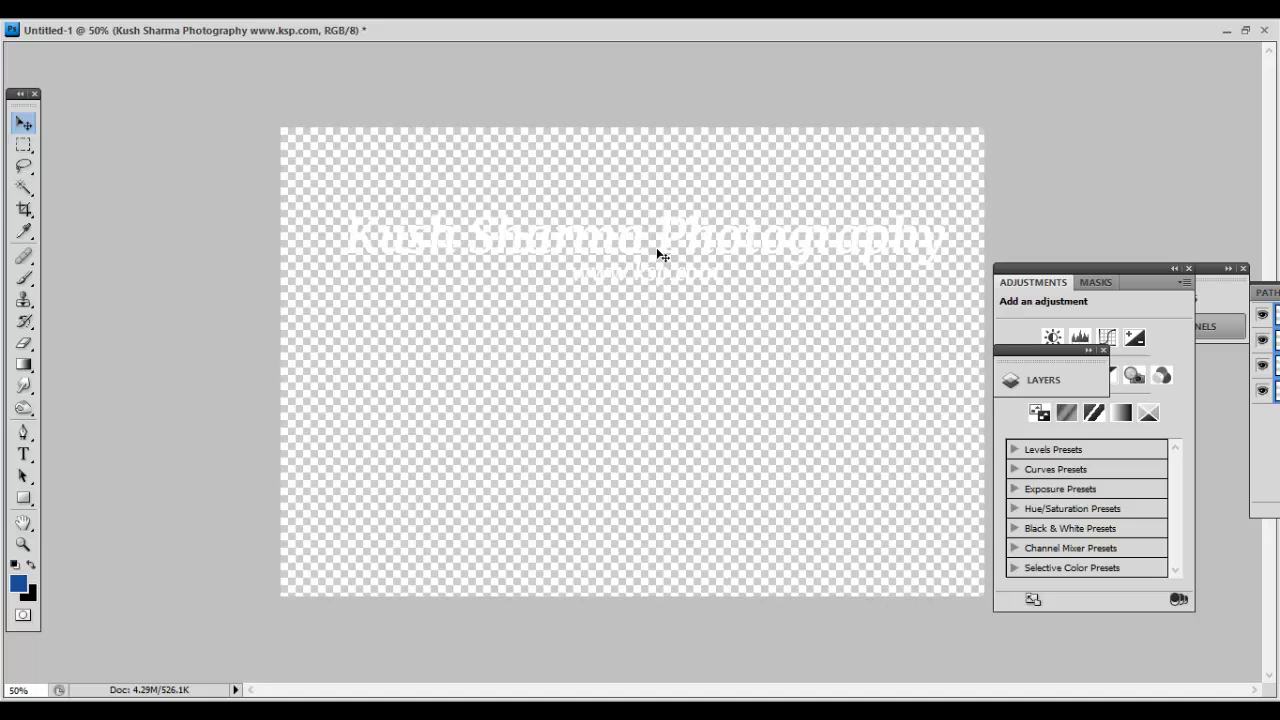
pyautogui.click(1245, 30)
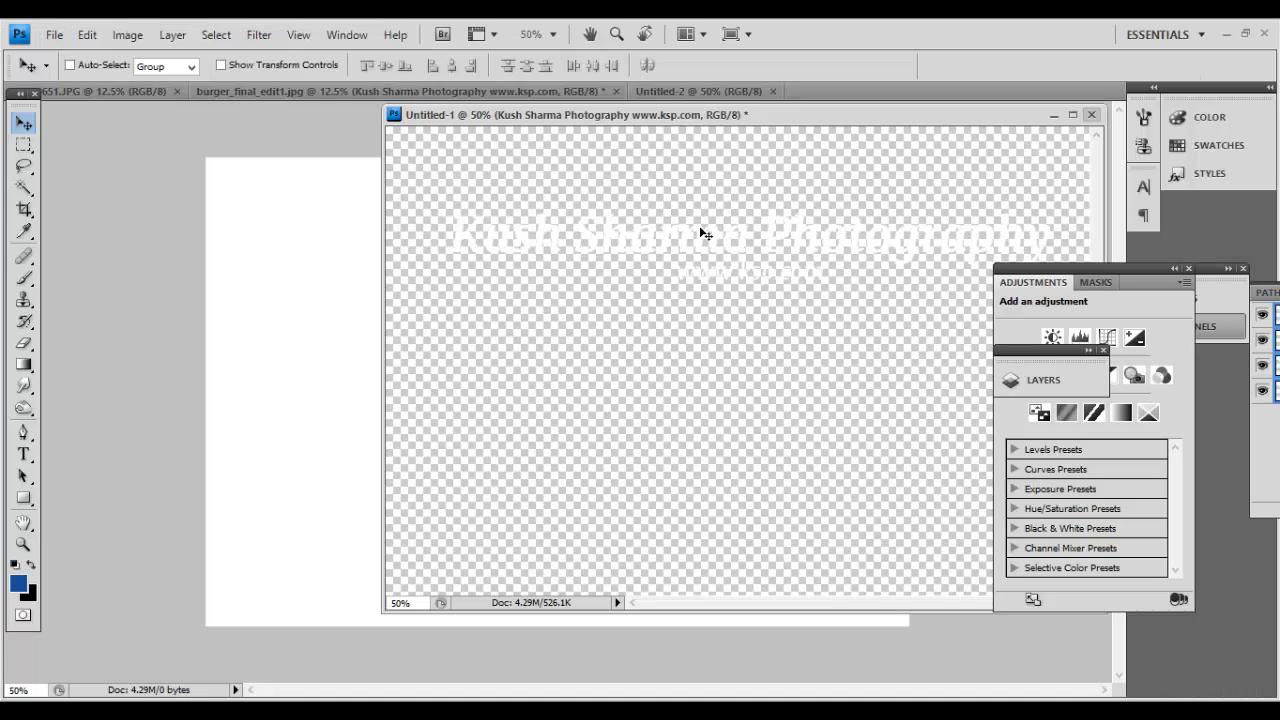
pyautogui.moveTo(811, 118); pyautogui.dragTo(829, 106)
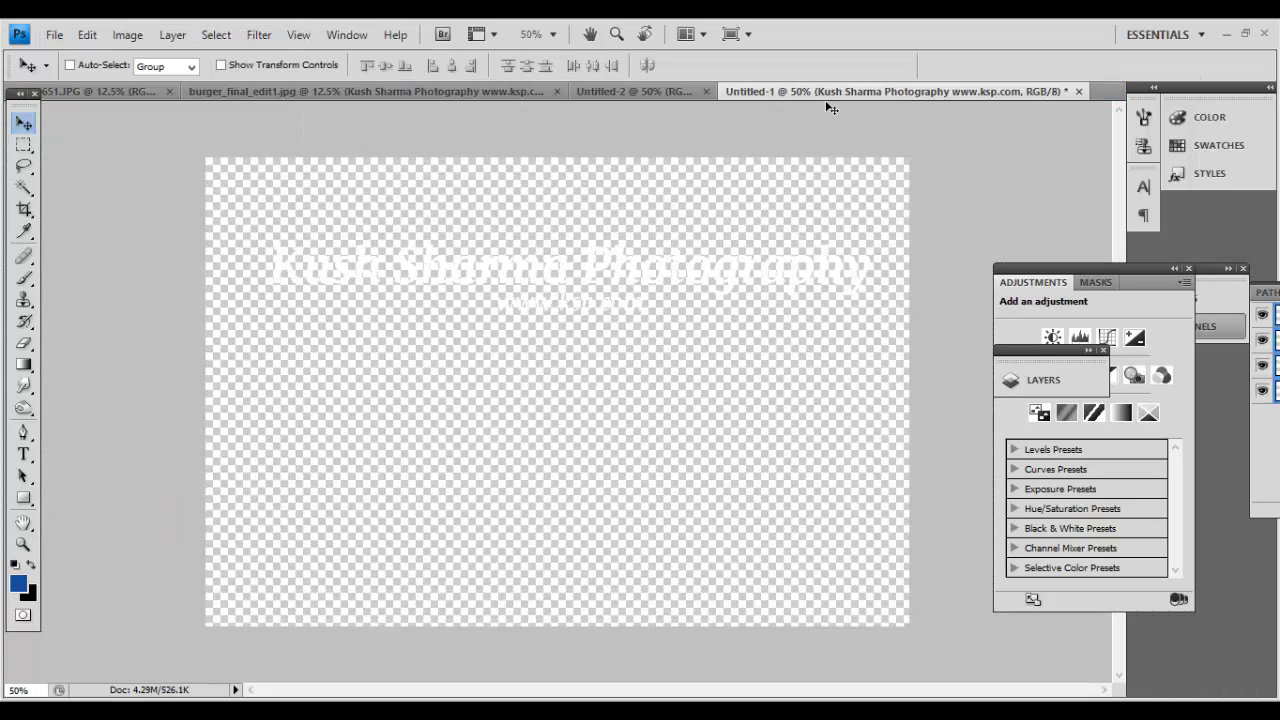
# Step: Select both watermark text lines and change their colour to dark grey #555555
pyautogui.click(24, 454)
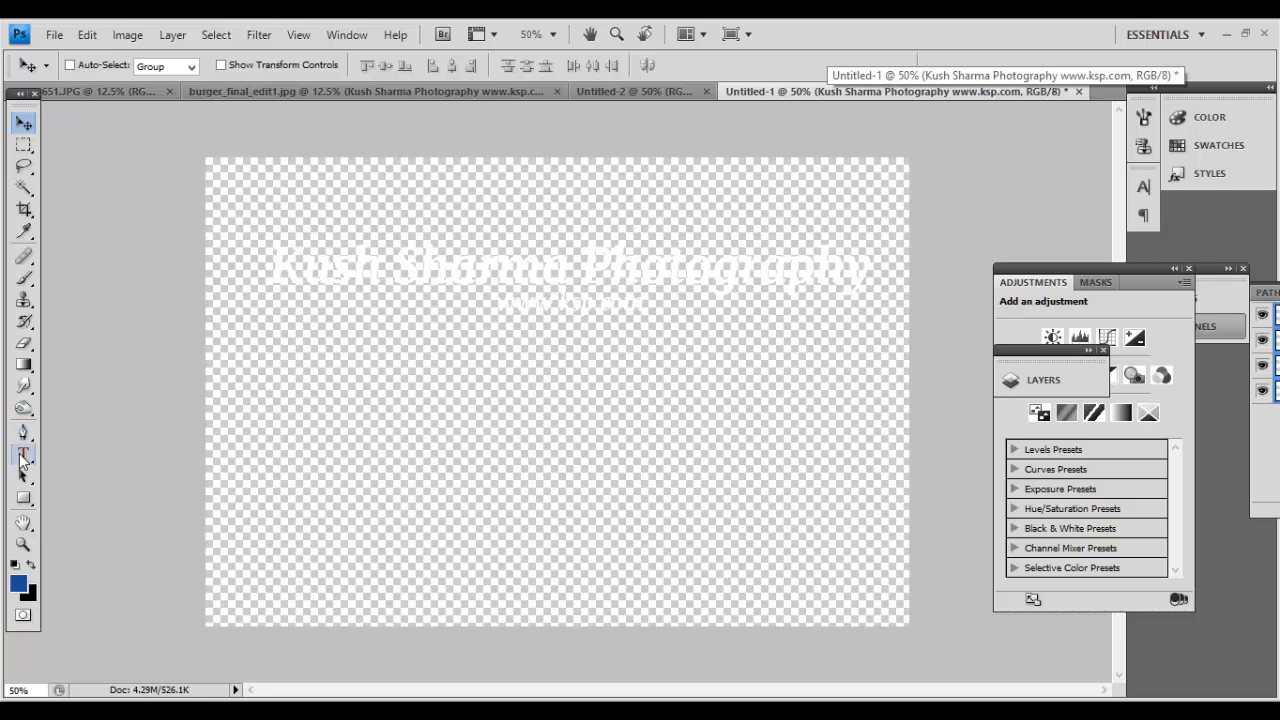
pyautogui.click(379, 279)
pyautogui.moveTo(278, 272); pyautogui.dragTo(810, 326)
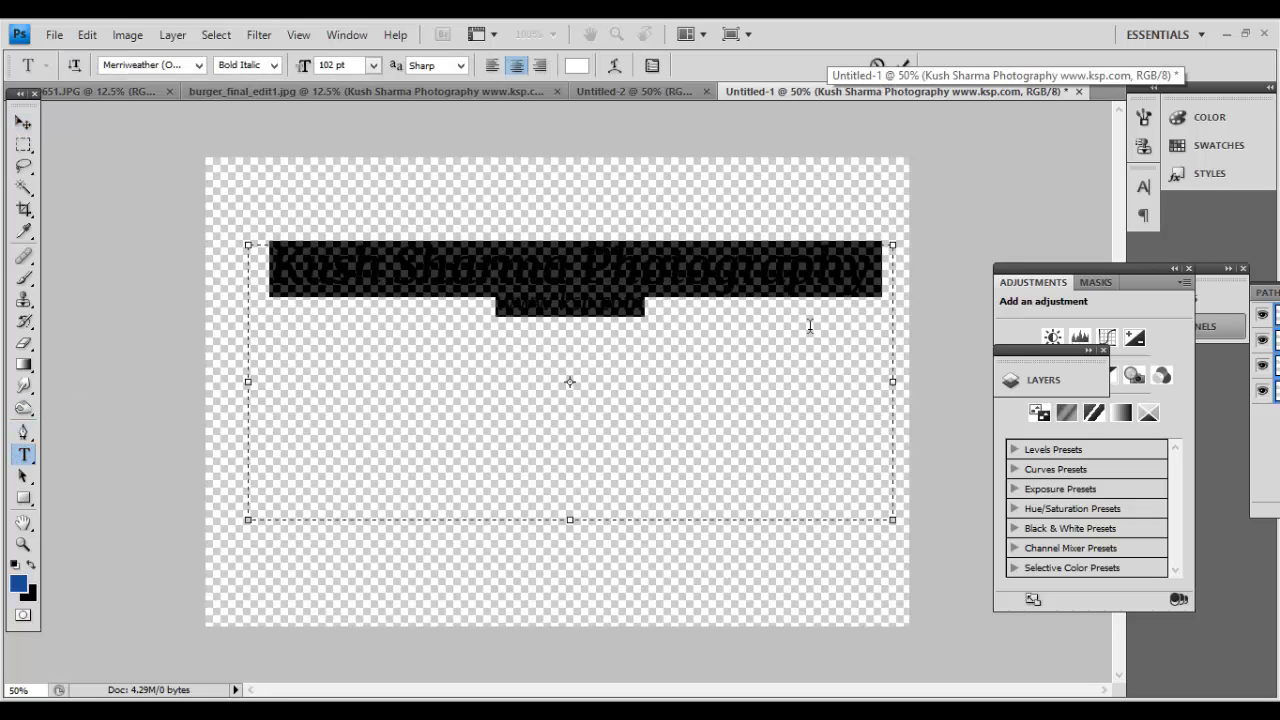
pyautogui.click(577, 65)
pyautogui.click(711, 435)
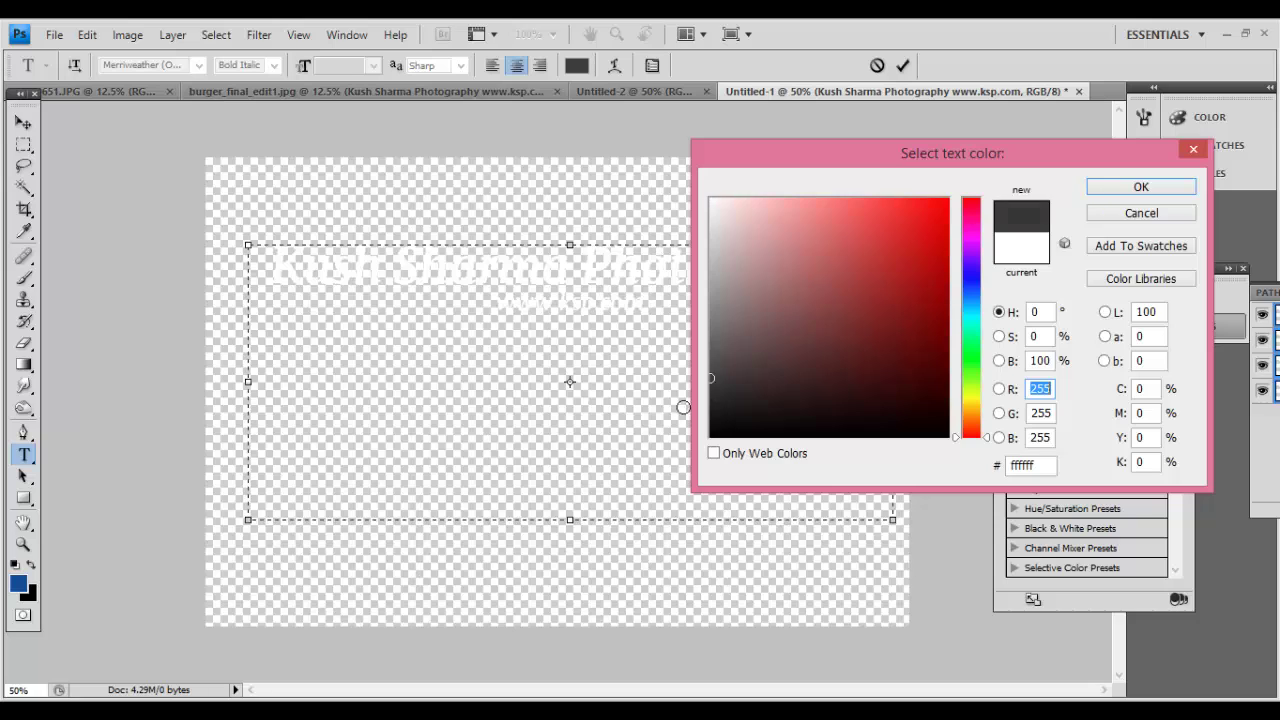
pyautogui.moveTo(711, 430); pyautogui.dragTo(711, 357)
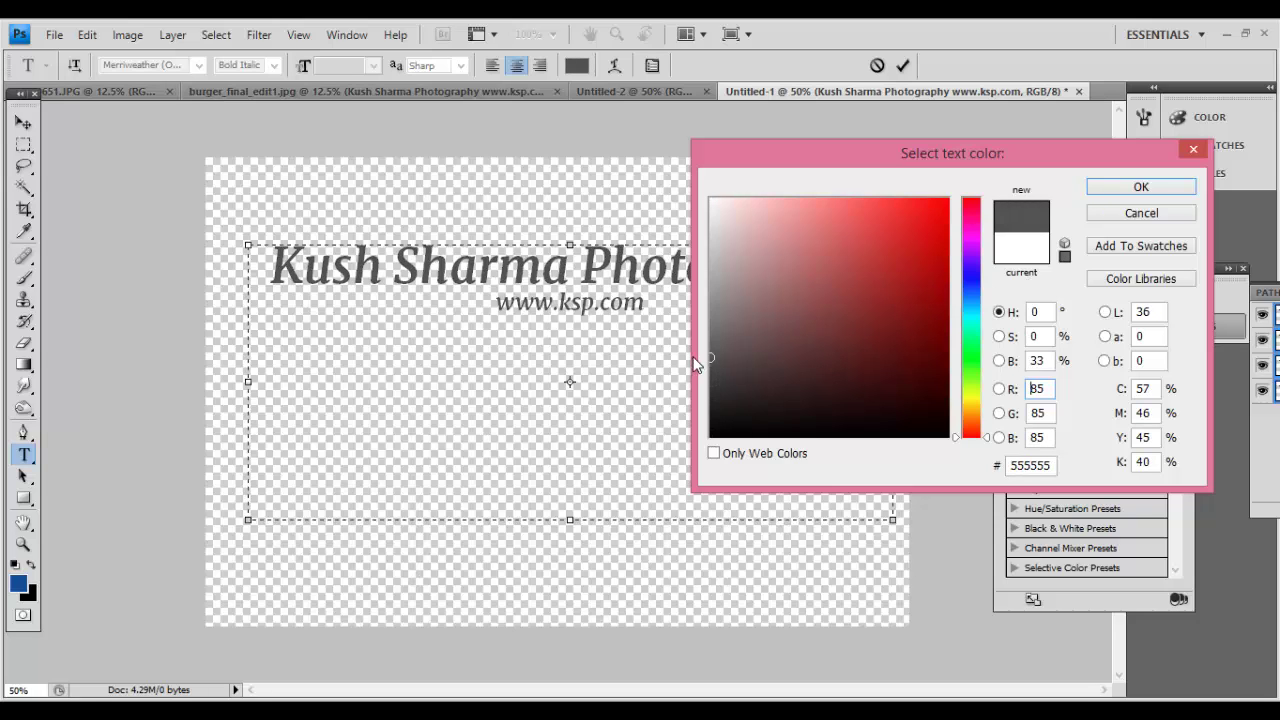
pyautogui.click(711, 379)
pyautogui.click(1118, 189)
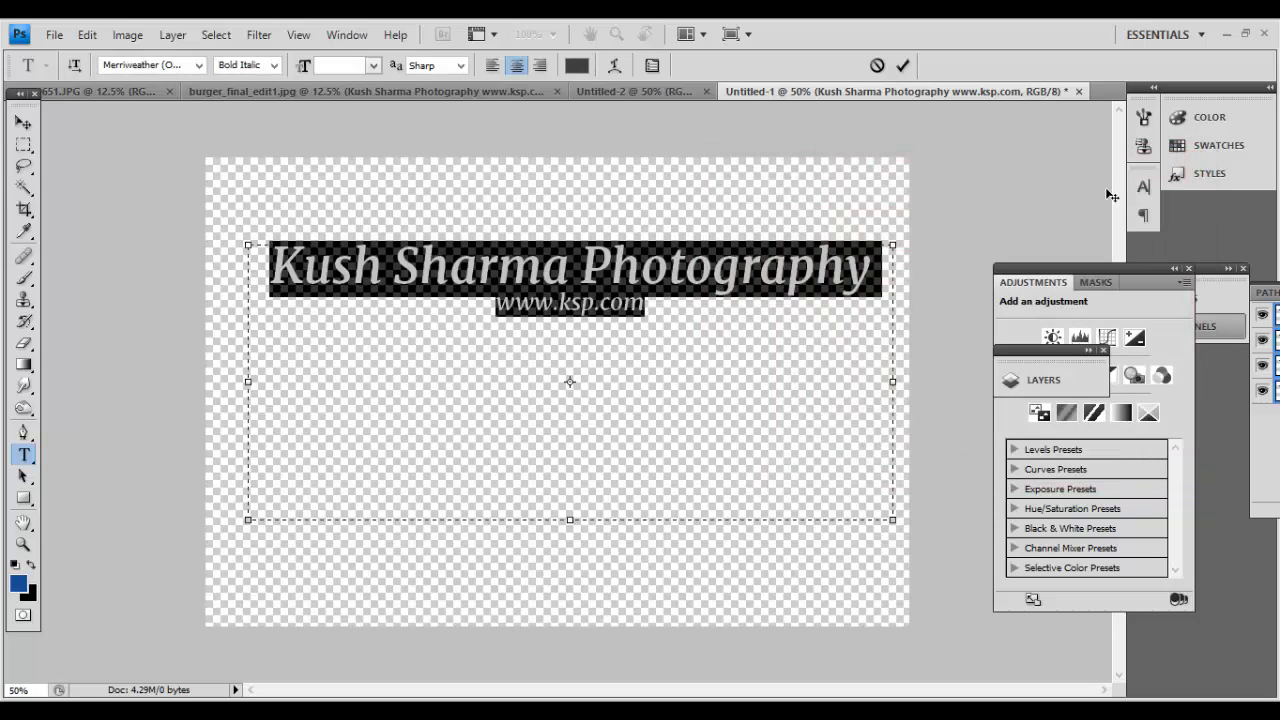
pyautogui.moveTo(819, 92); pyautogui.dragTo(783, 202)
pyautogui.click(24, 320)
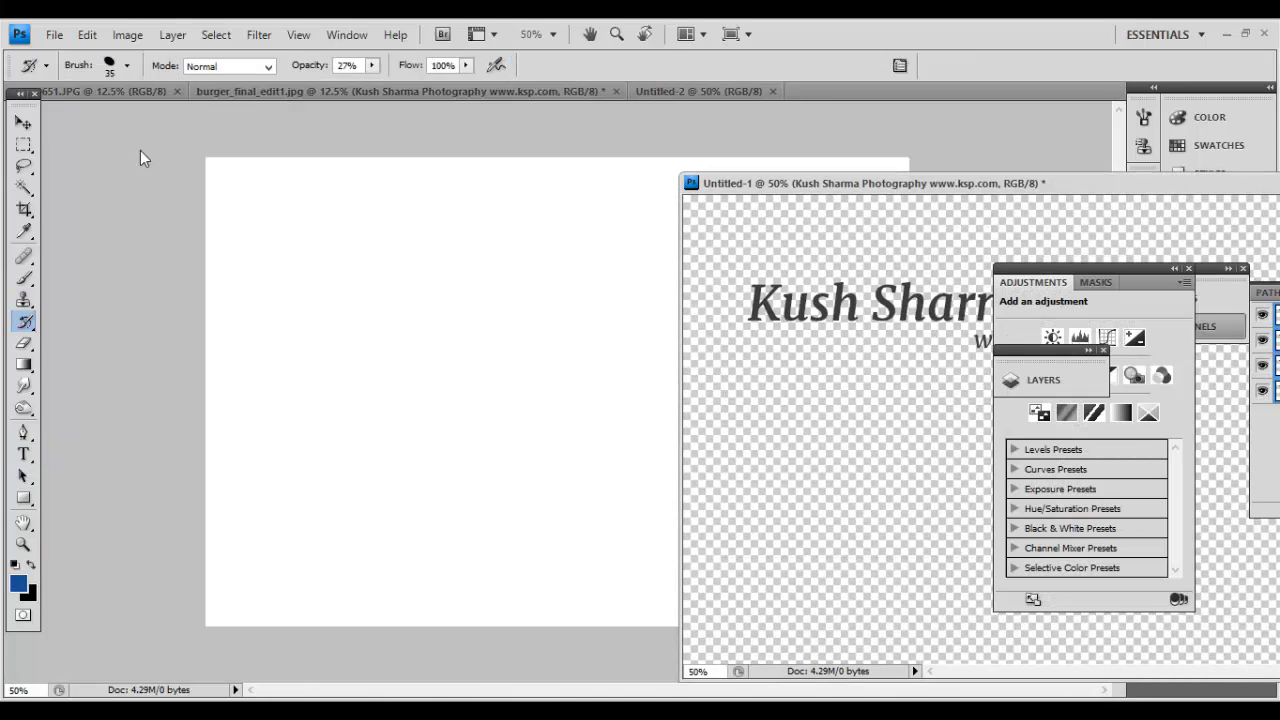
# Step: Drag the grey watermark layer from Untitled-1 onto the cake photo with the Move tool
pyautogui.click(114, 91)
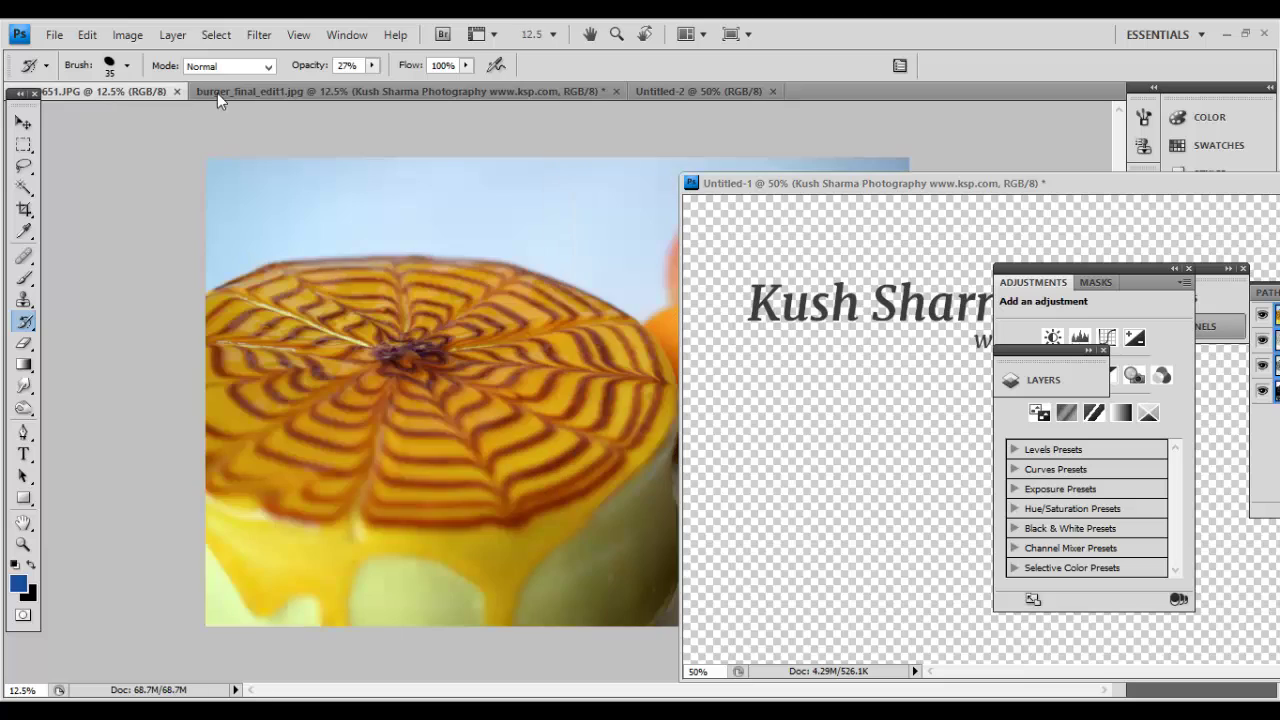
pyautogui.click(243, 91)
pyautogui.click(118, 91)
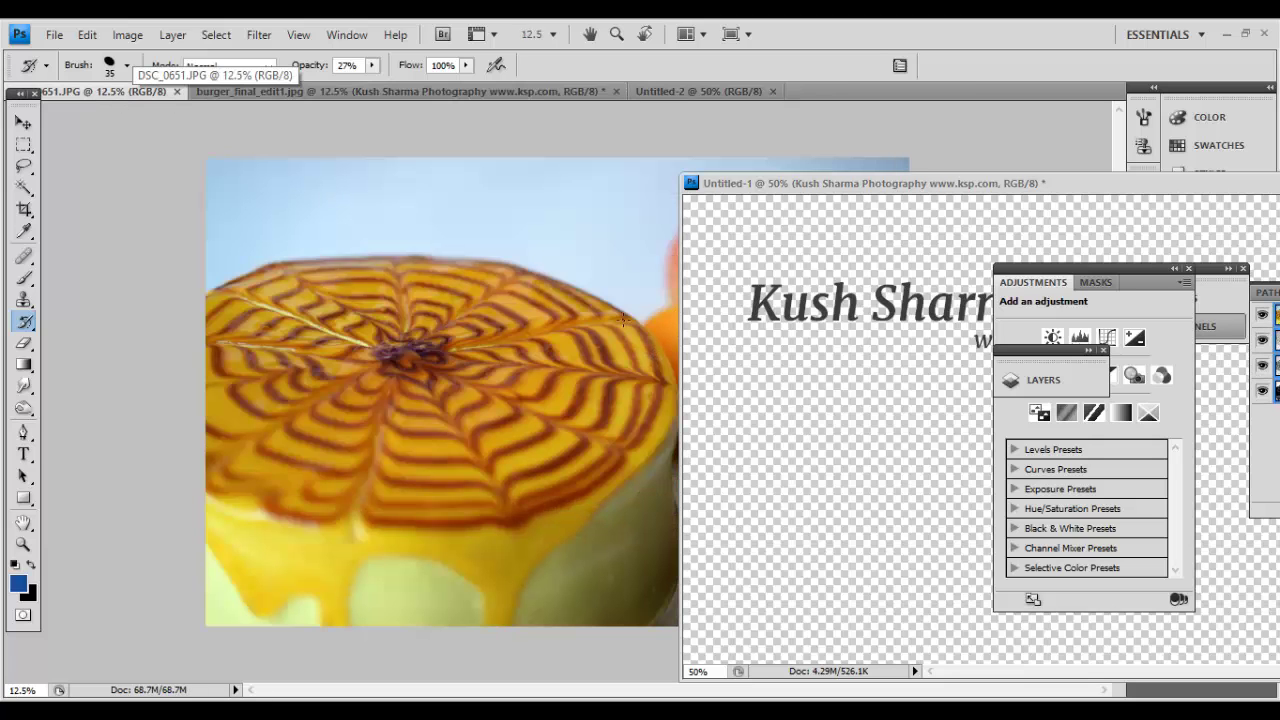
pyautogui.click(841, 188)
pyautogui.moveTo(842, 188); pyautogui.dragTo(937, 151)
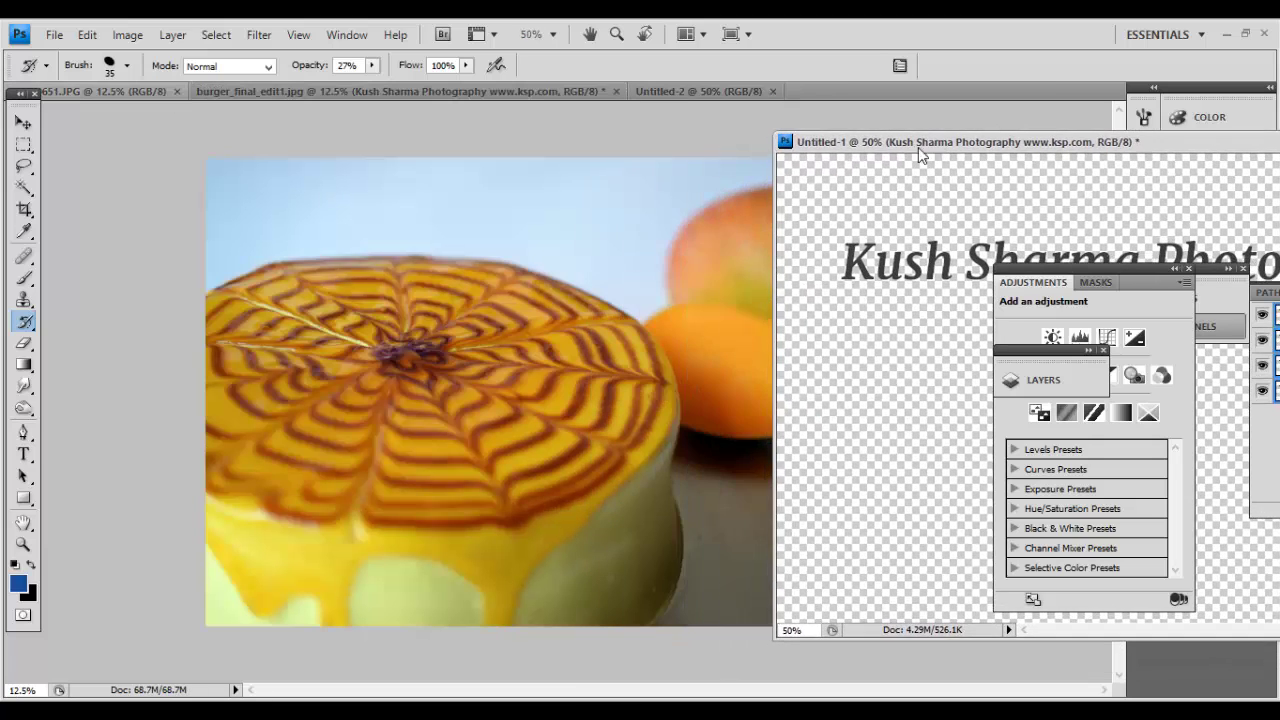
pyautogui.press('v')
pyautogui.moveTo(855, 262); pyautogui.dragTo(273, 177)
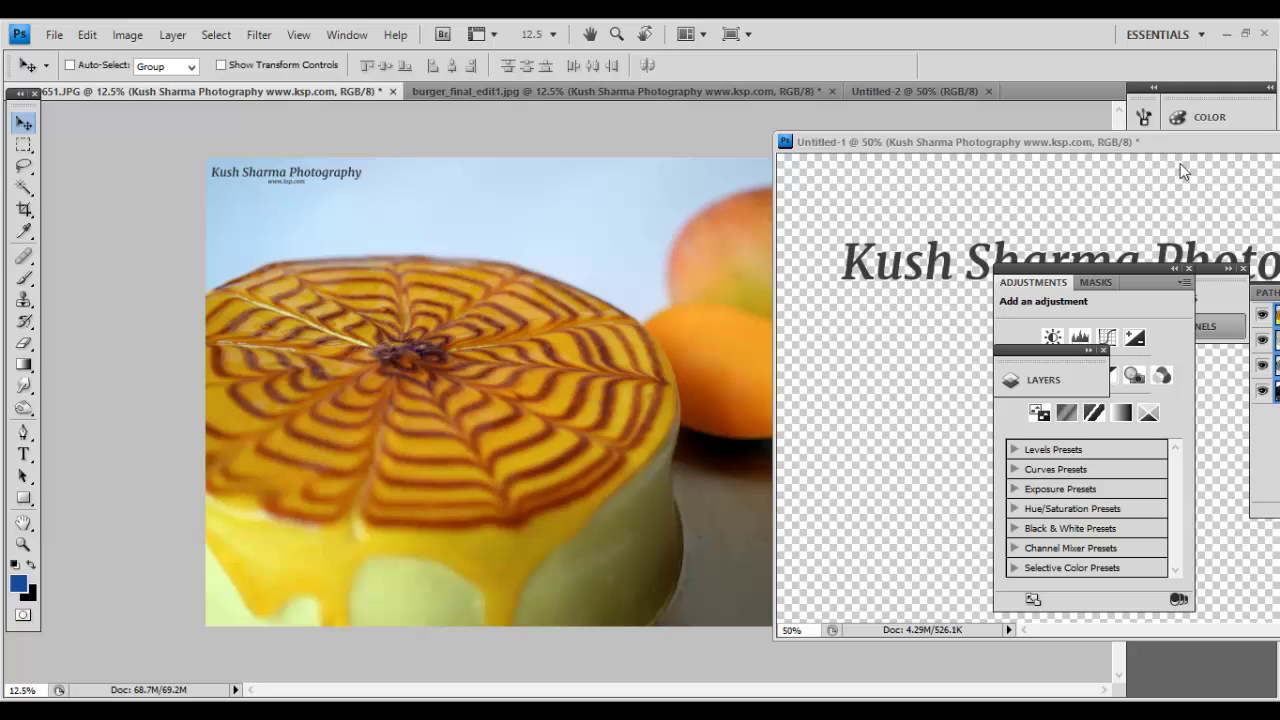
# Step: Close the Untitled-1 watermark document without saving
pyautogui.moveTo(1160, 153); pyautogui.dragTo(805, 210)
pyautogui.click(1128, 198)
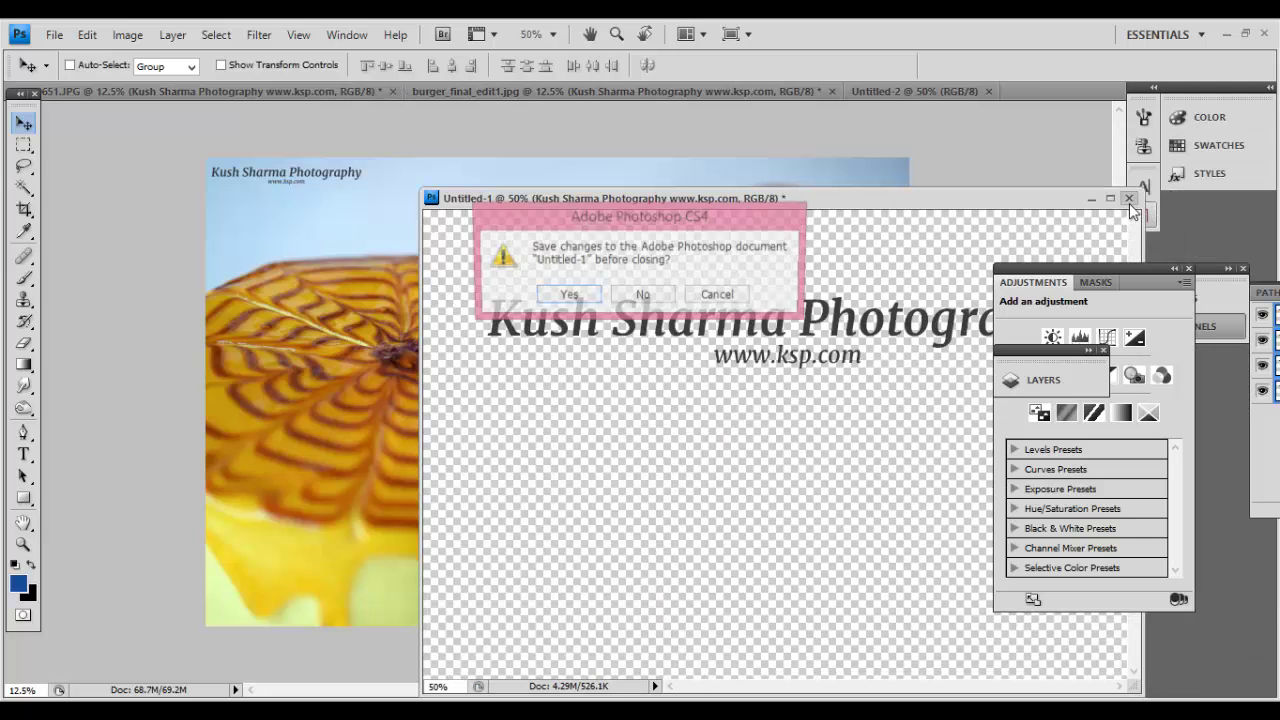
pyautogui.click(640, 296)
# Step: Drag the watermark down and right toward the cake photo's bottom-right corner
pyautogui.moveTo(314, 171); pyautogui.dragTo(855, 607)
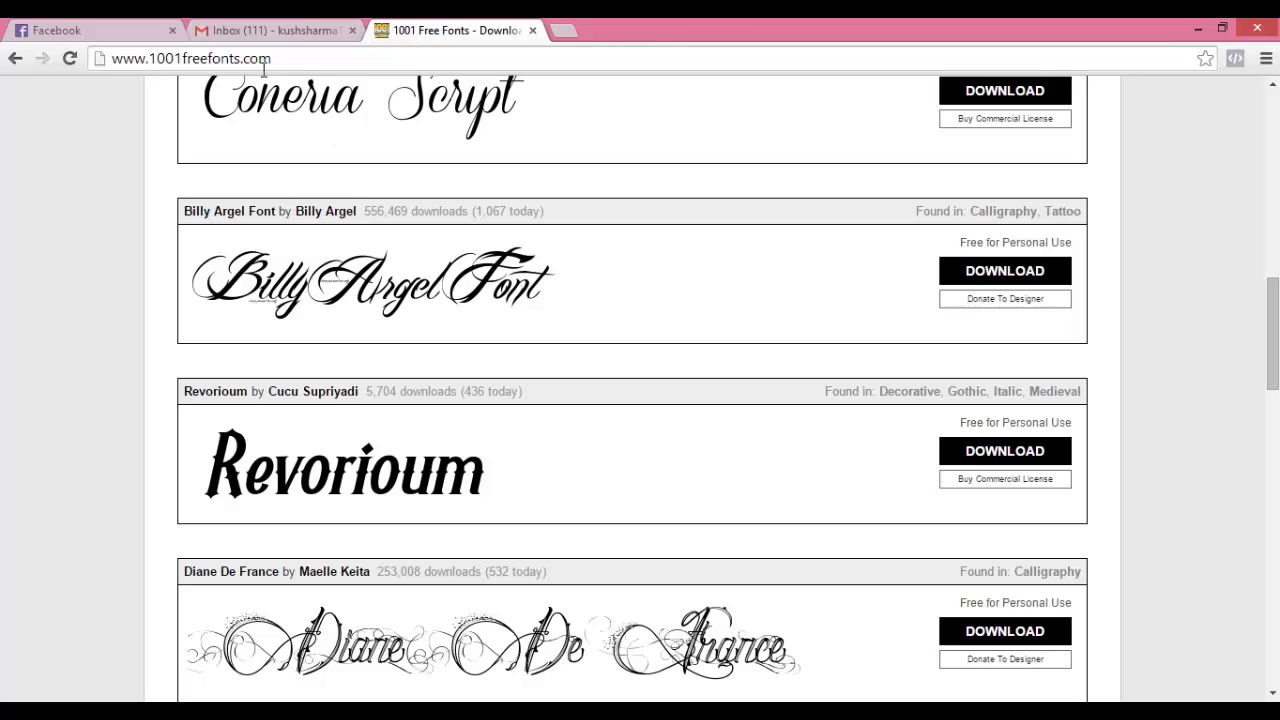
pyautogui.scroll(1, 418, 292)
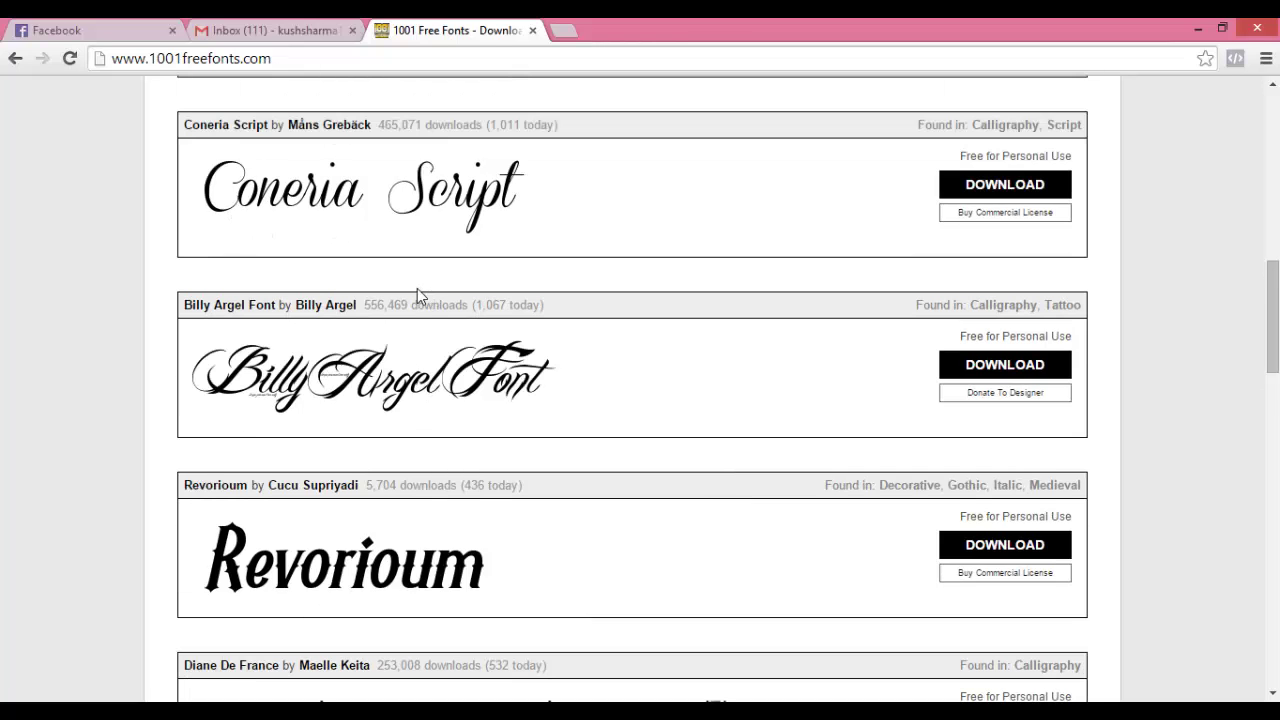
pyautogui.scroll(4, 451, 394)
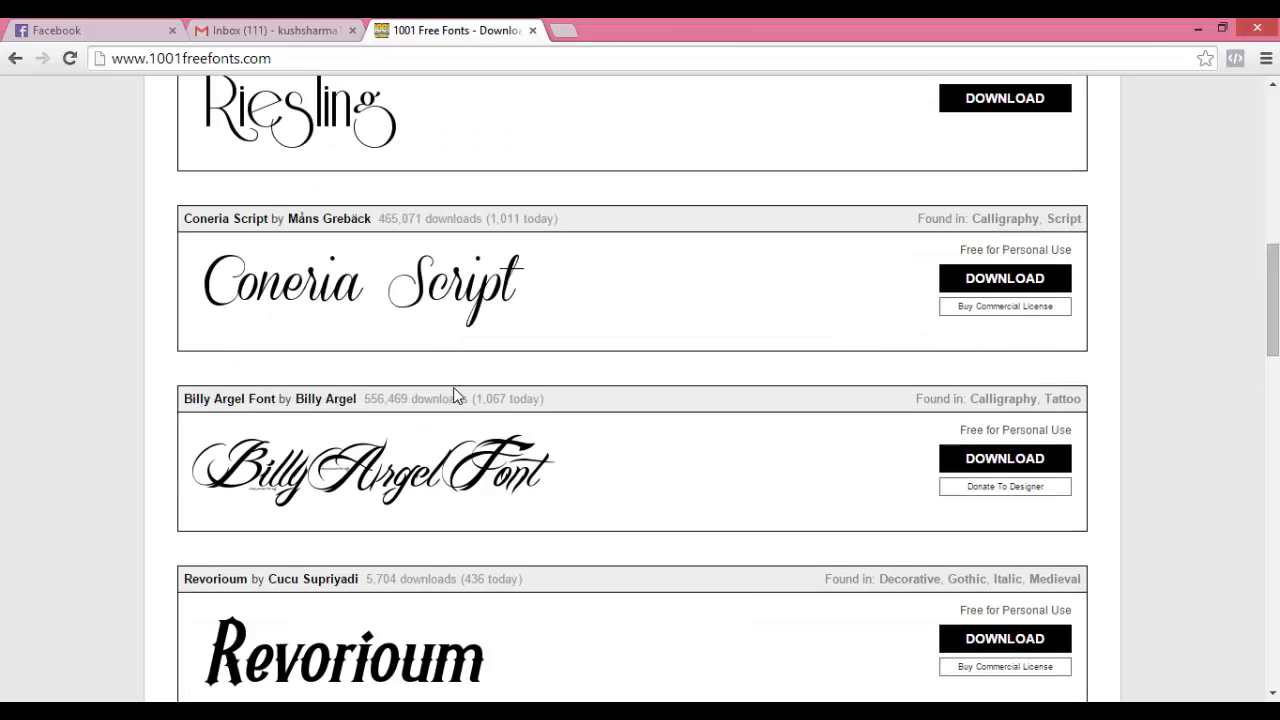
pyautogui.scroll(5, 730, 357)
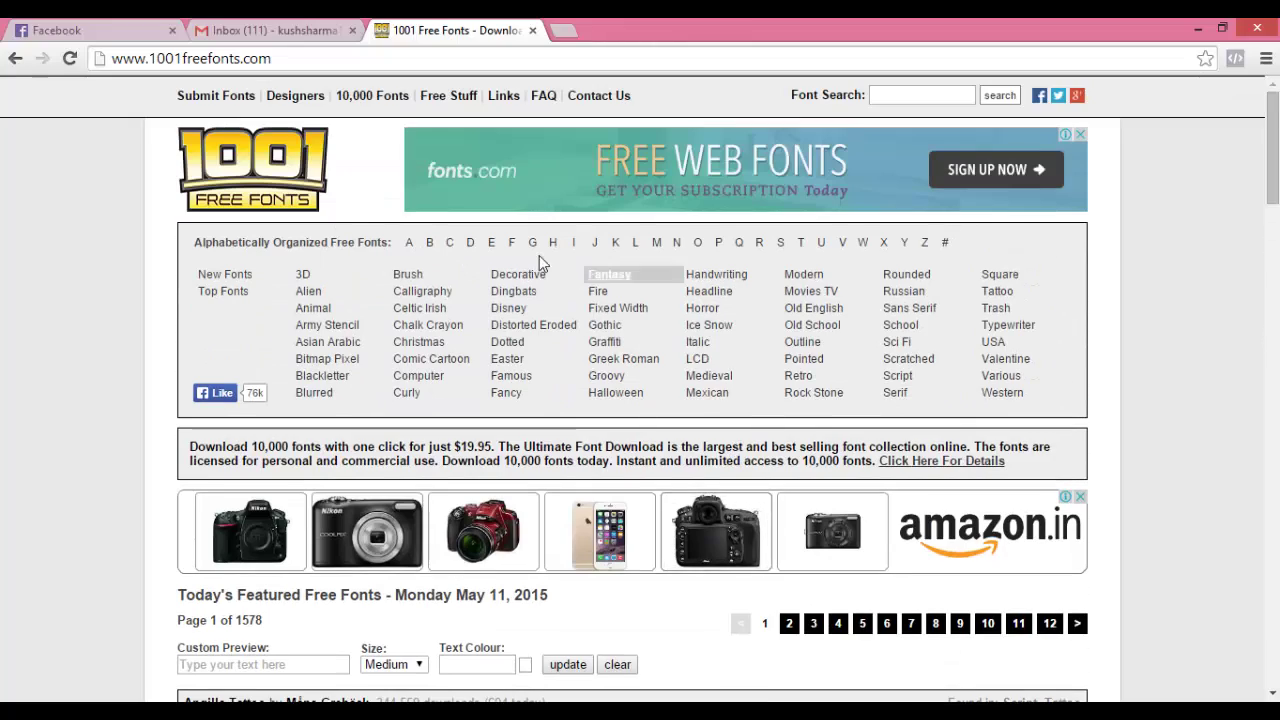
pyautogui.scroll(-5, 649, 333)
pyautogui.scroll(-7, 649, 333)
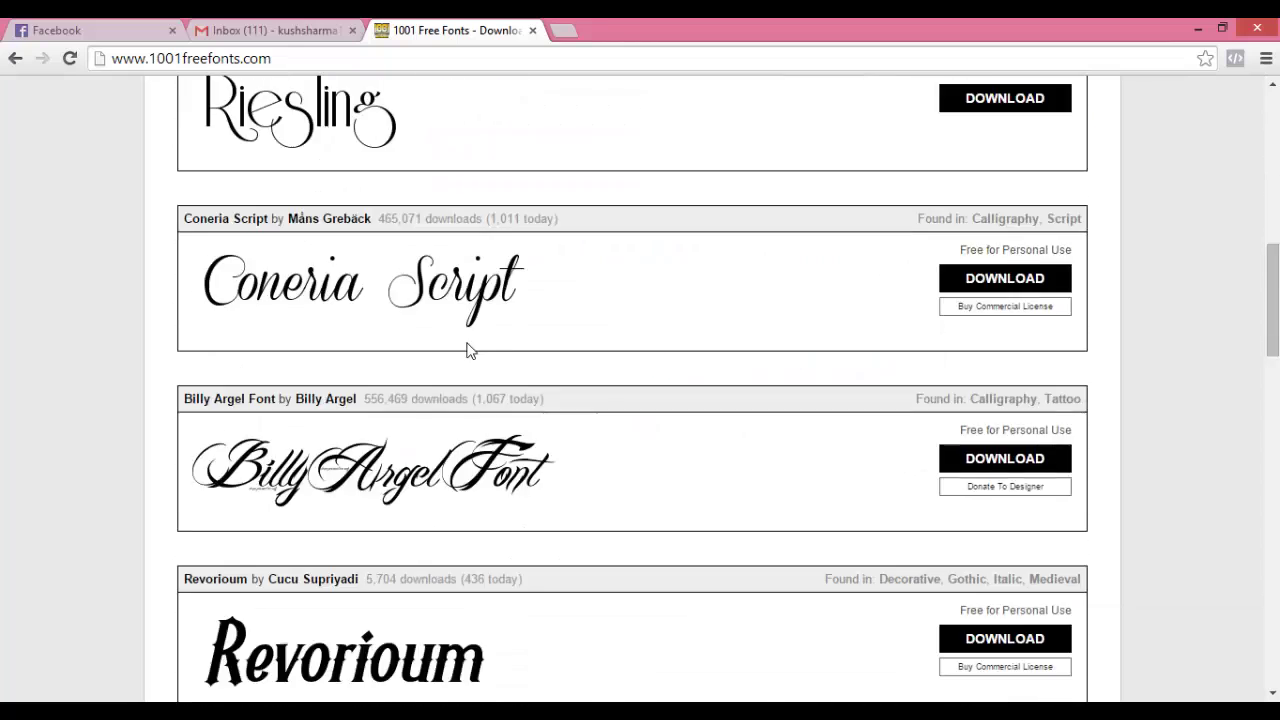
pyautogui.scroll(-4, 497, 397)
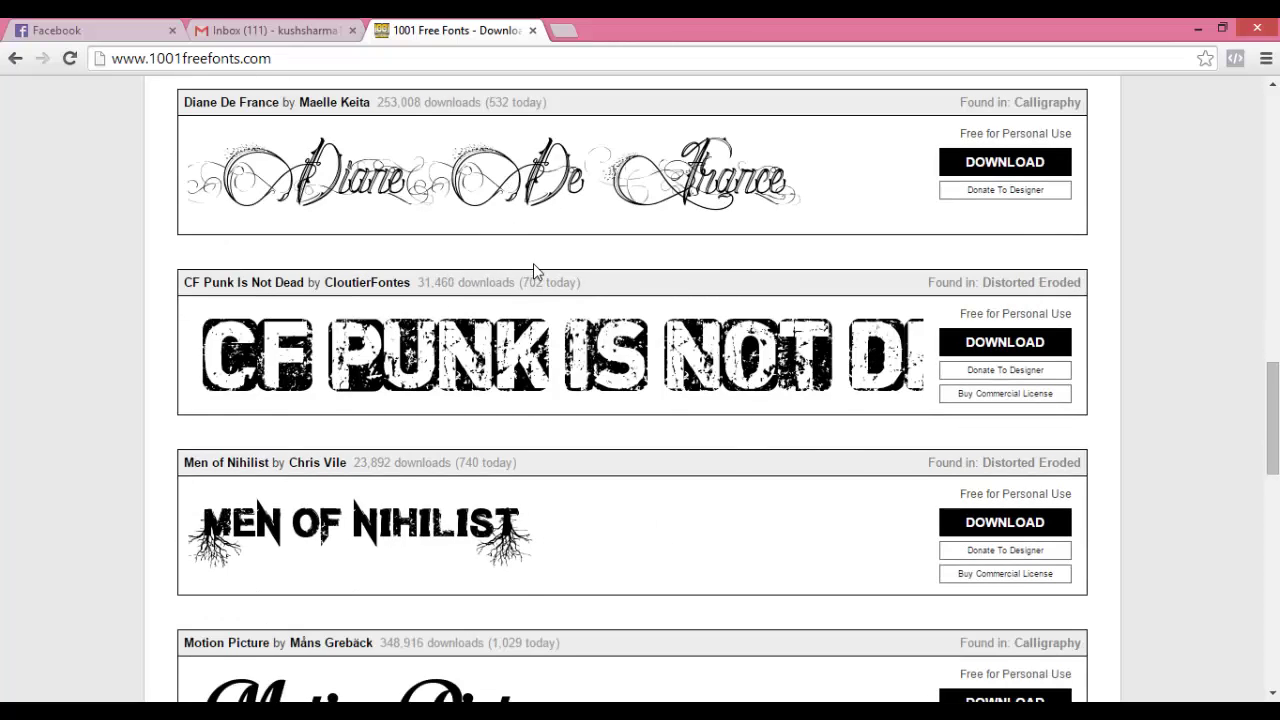
pyautogui.scroll(2, 533, 265)
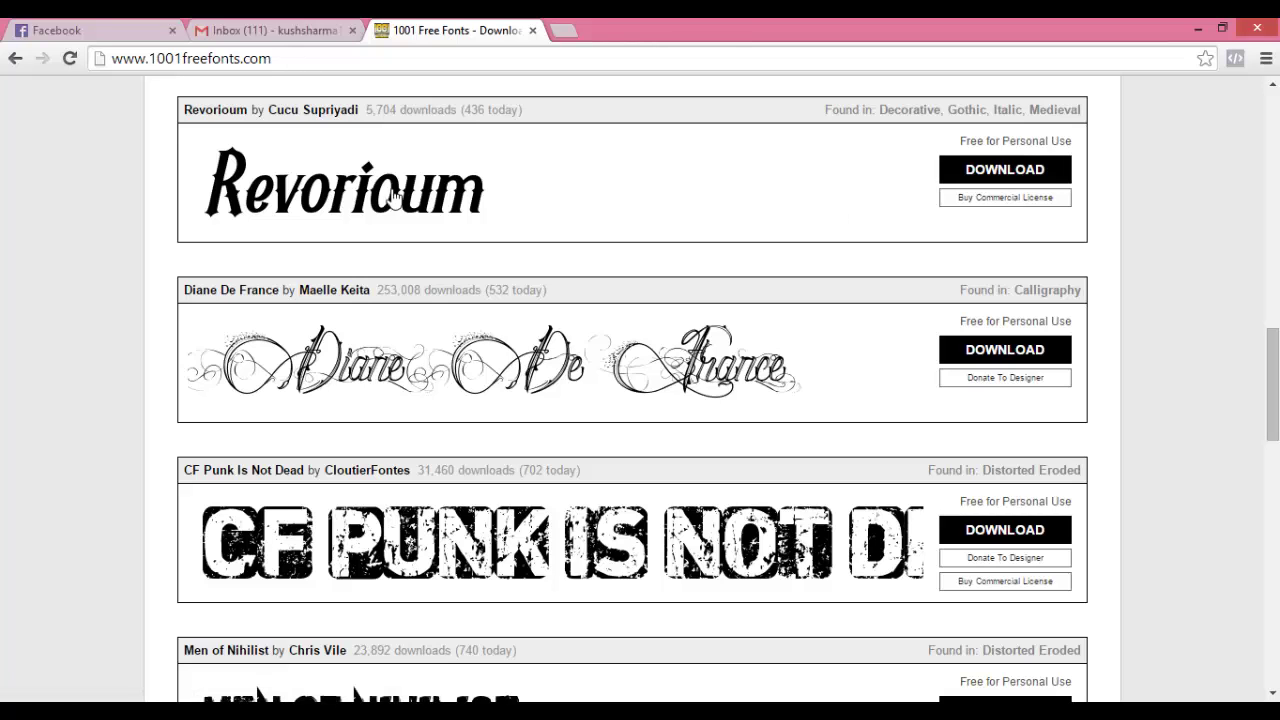
pyautogui.moveTo(224, 712)
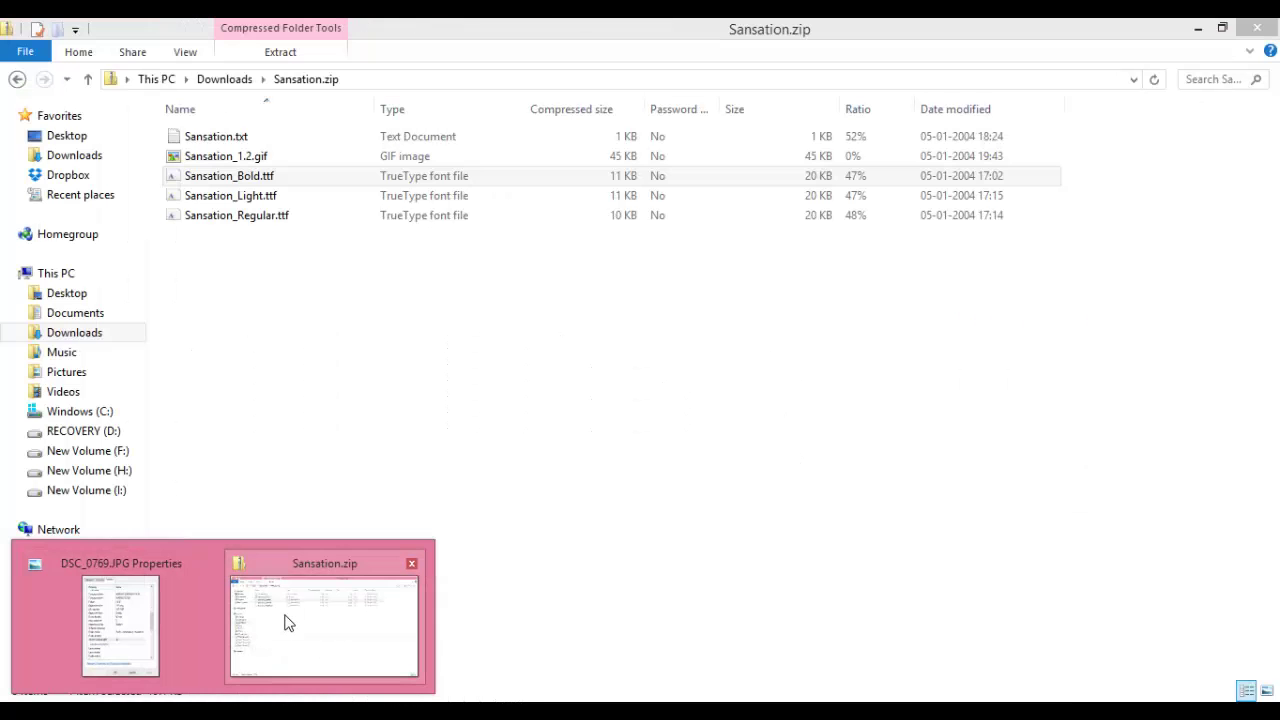
# Step: Bring up the Sansation.zip folder and open Sansation_Bold.ttf in Font Viewer
pyautogui.click(294, 617)
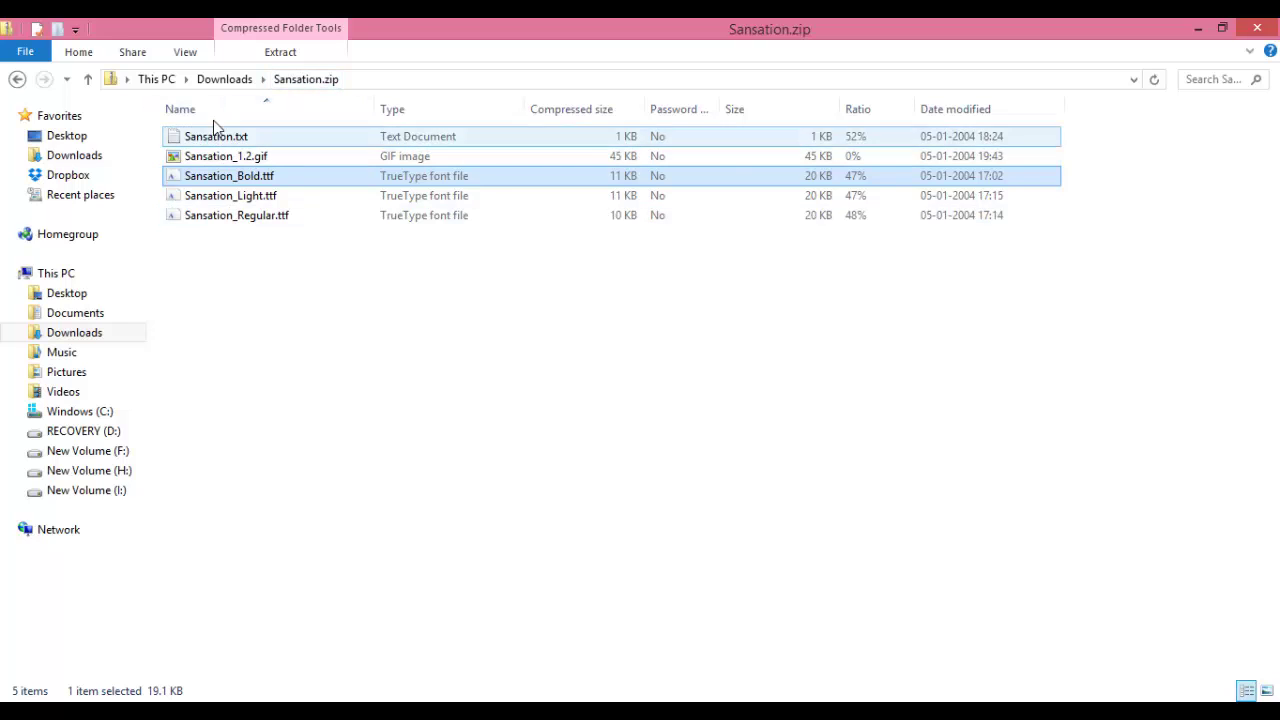
pyautogui.doubleClick(266, 180)
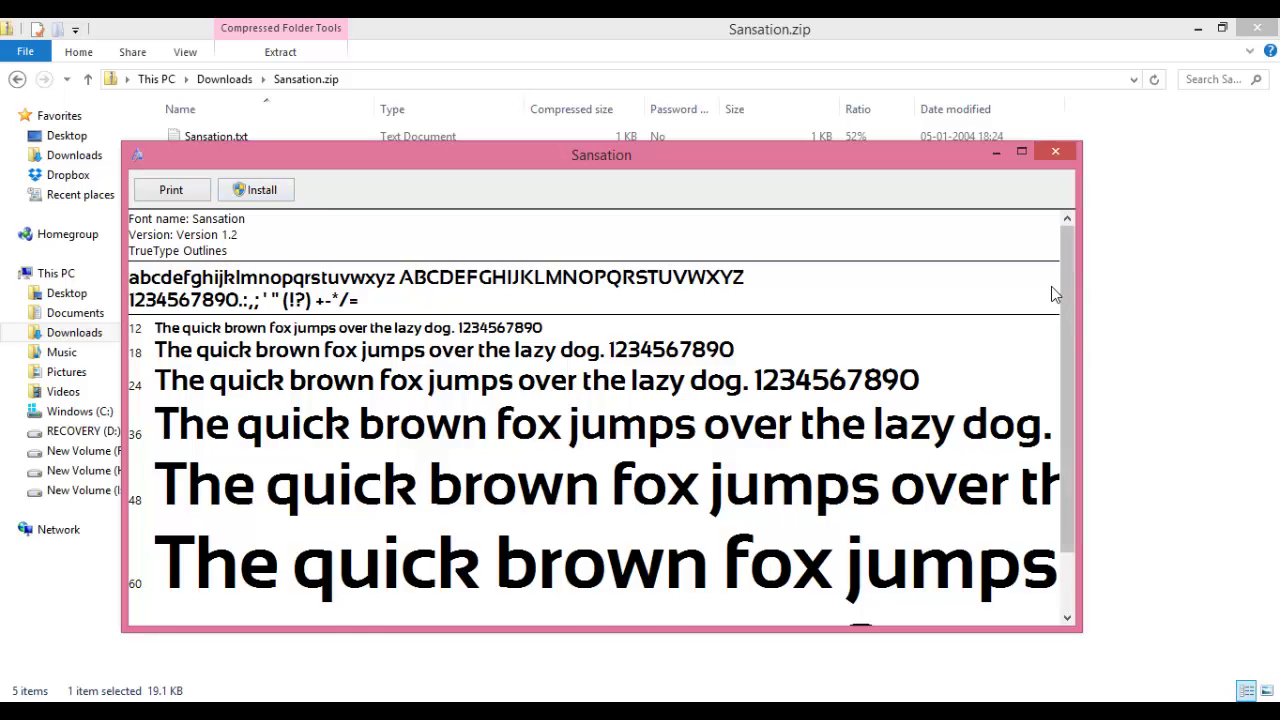
# Step: Dismiss the Sansation font preview and go back to the watermarked DSC_0651.JPG cake photo
pyautogui.moveTo(1066, 287); pyautogui.dragTo(1068, 320)
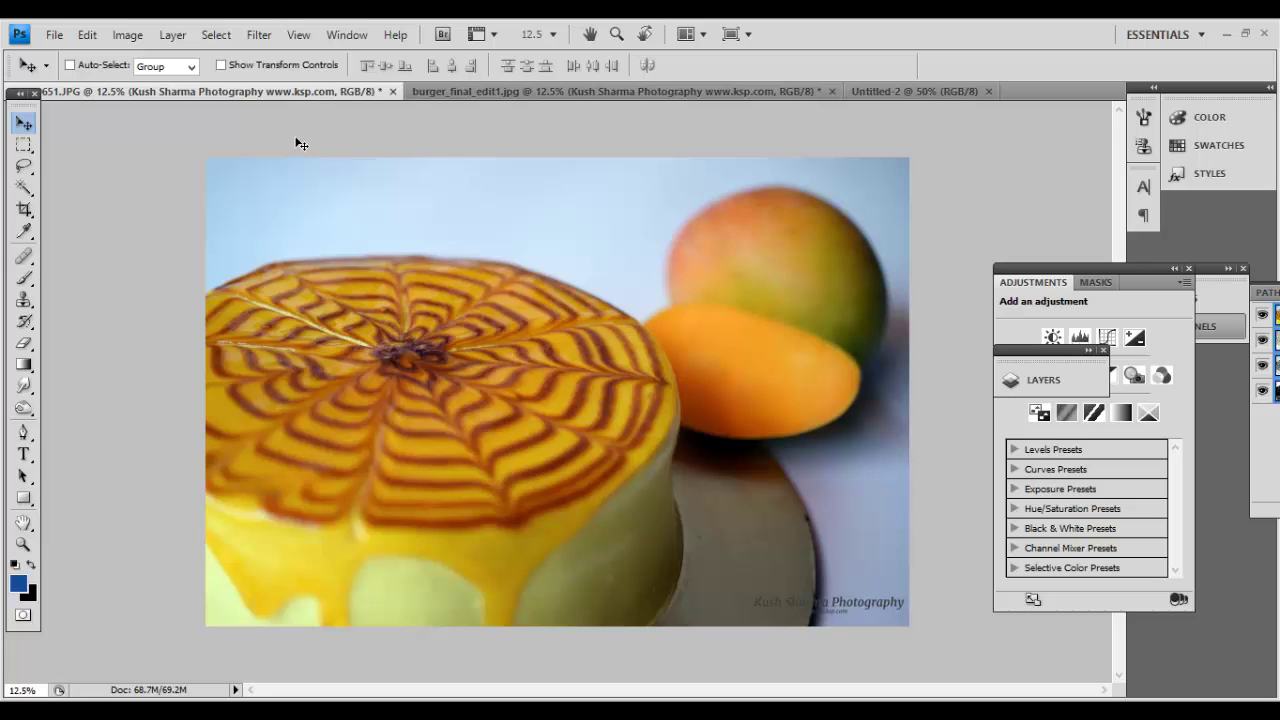
pyautogui.click(716, 708)
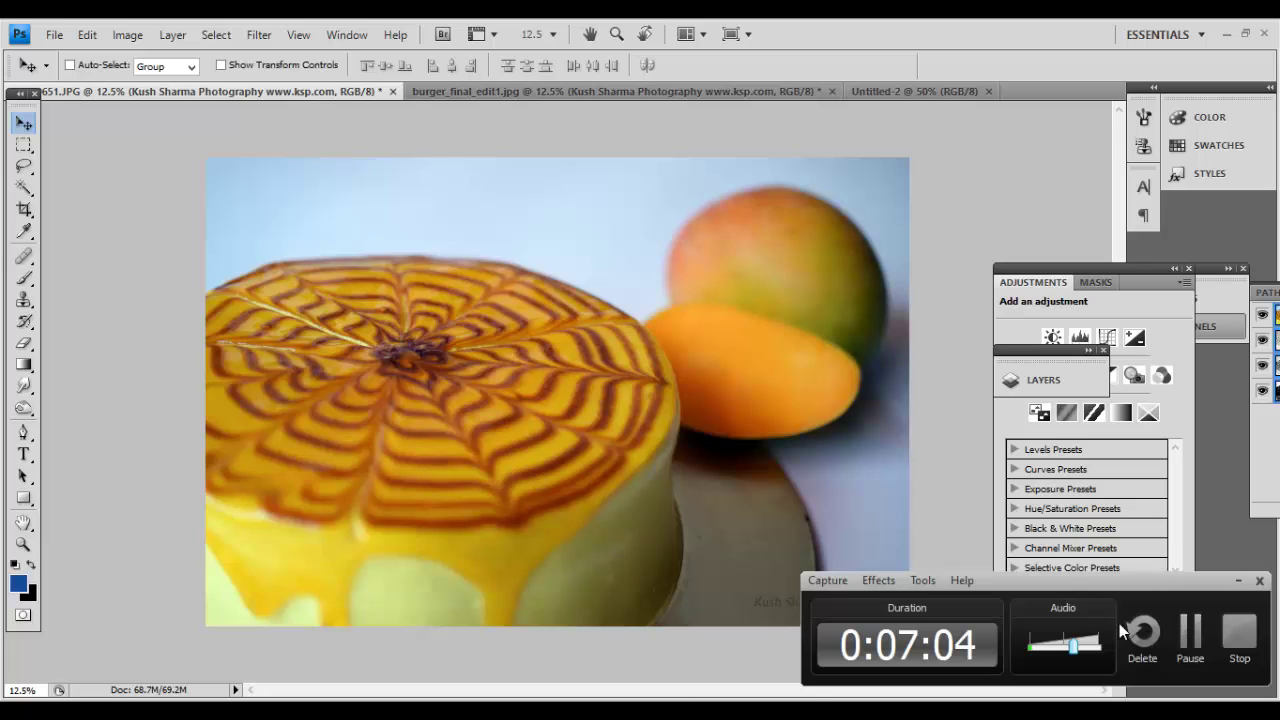